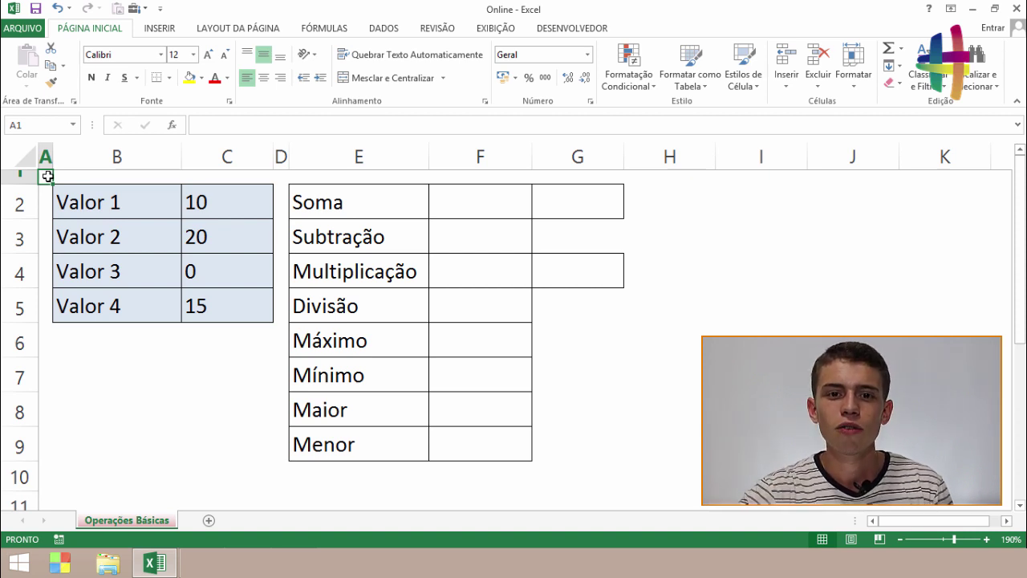
Step: Enter =SOMA(C2:C5) in F2 so the Soma result shows 45
{"action": "left_click", "coordinate": [474, 211]}
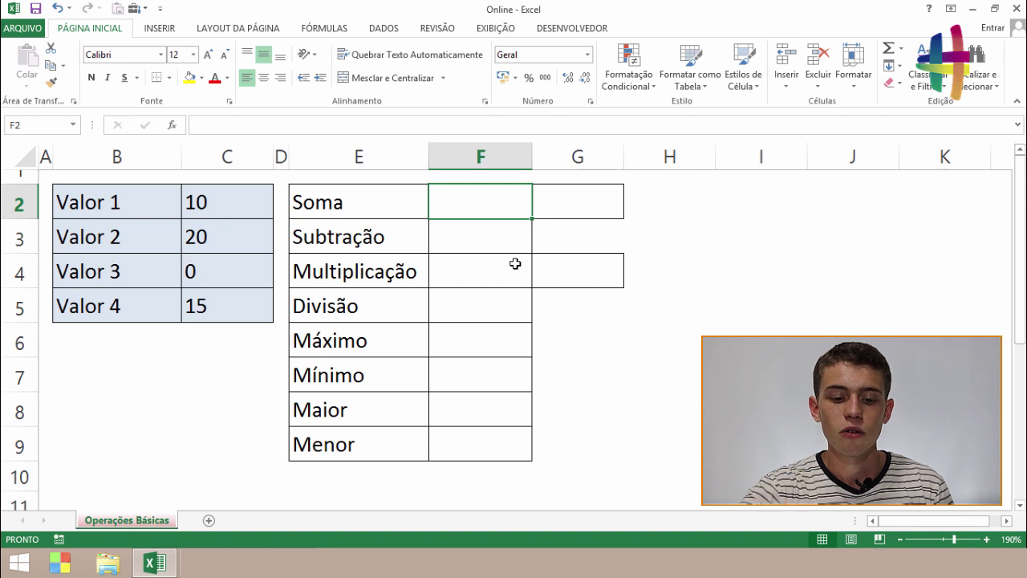
{"action": "type", "text": "="}
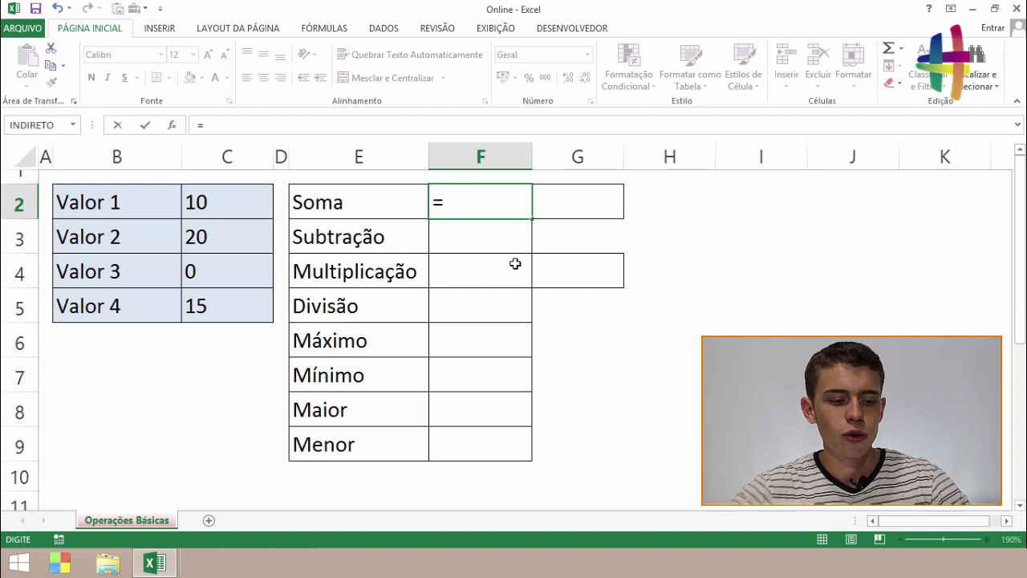
{"action": "type", "text": "SO"}
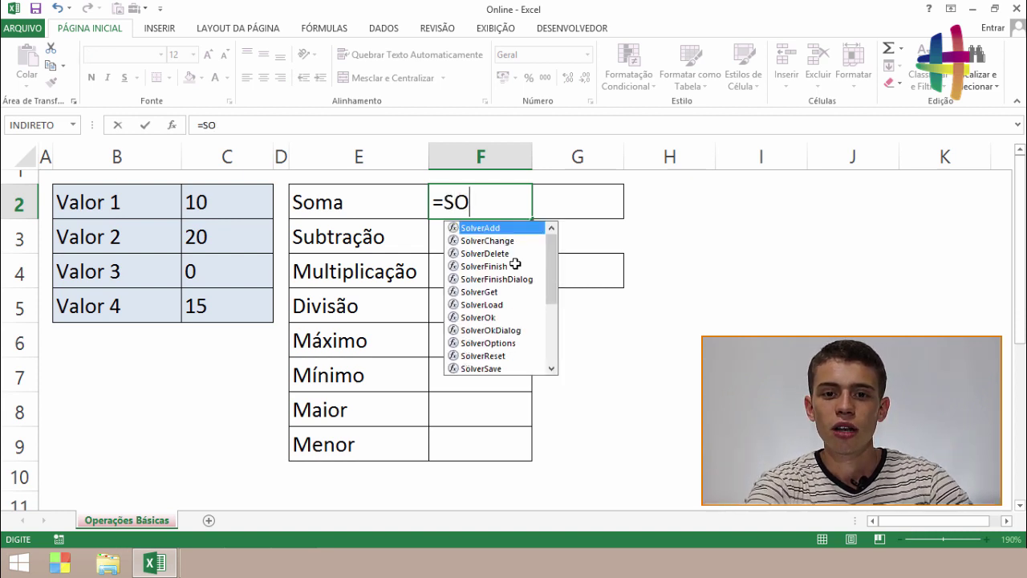
{"action": "type", "text": "M"}
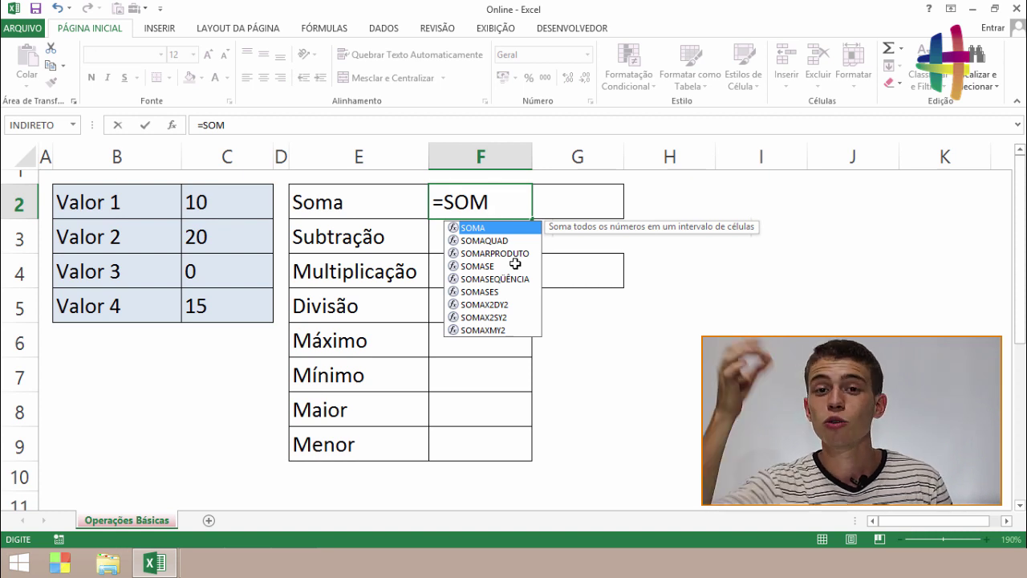
{"action": "key", "text": "Down"}
{"action": "key", "text": "Down"}
{"action": "key", "text": "Down"}
{"action": "key", "text": "Down"}
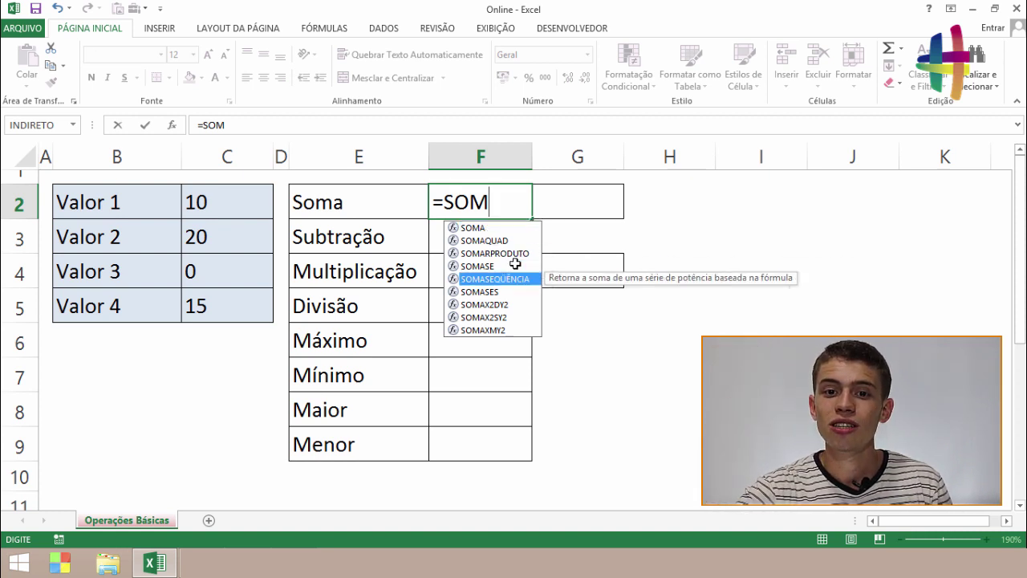
{"action": "key", "text": "Up"}
{"action": "key", "text": "Up"}
{"action": "key", "text": "Up"}
{"action": "key", "text": "Up"}
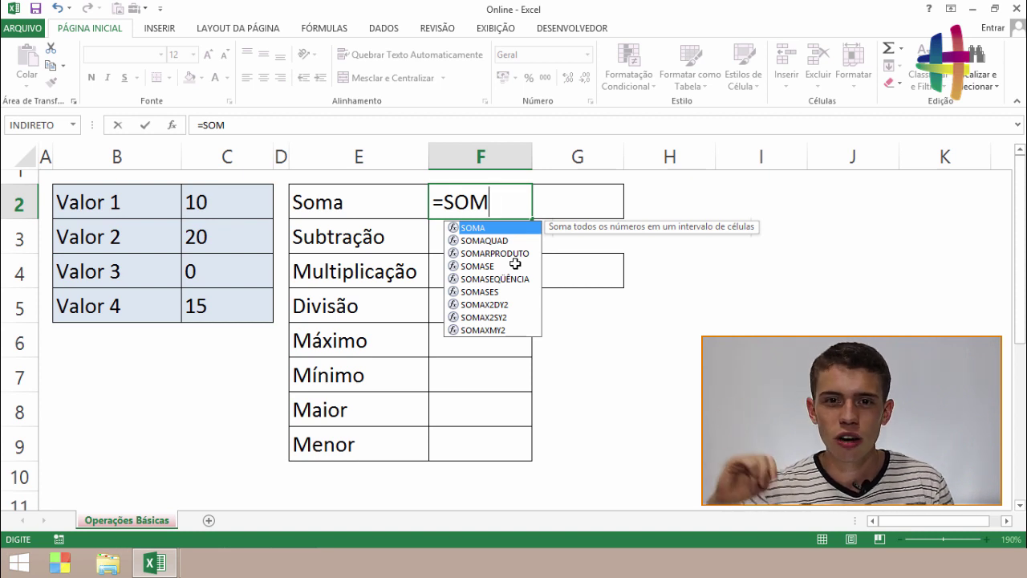
{"action": "key", "text": "Down"}
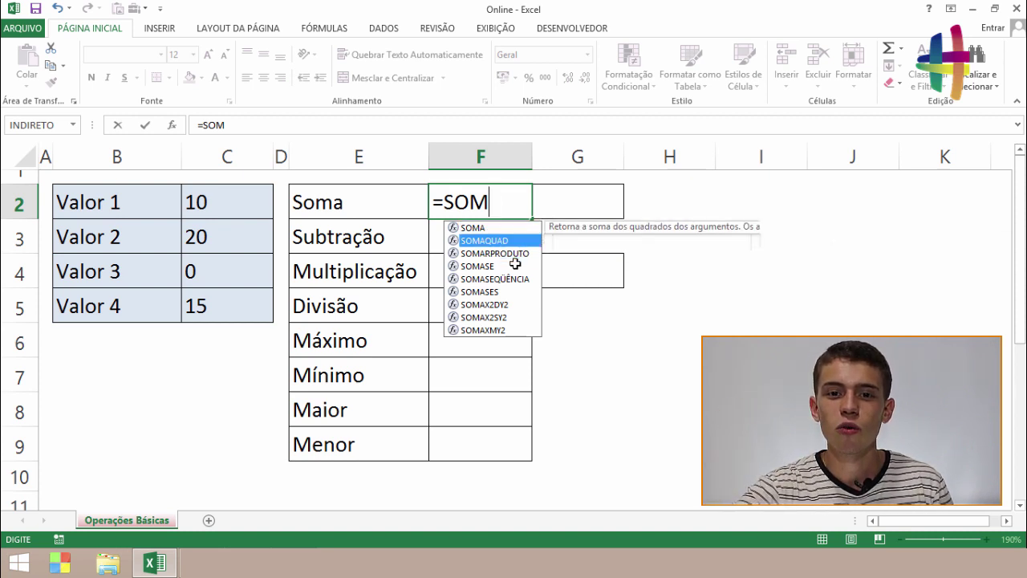
{"action": "key", "text": "Up"}
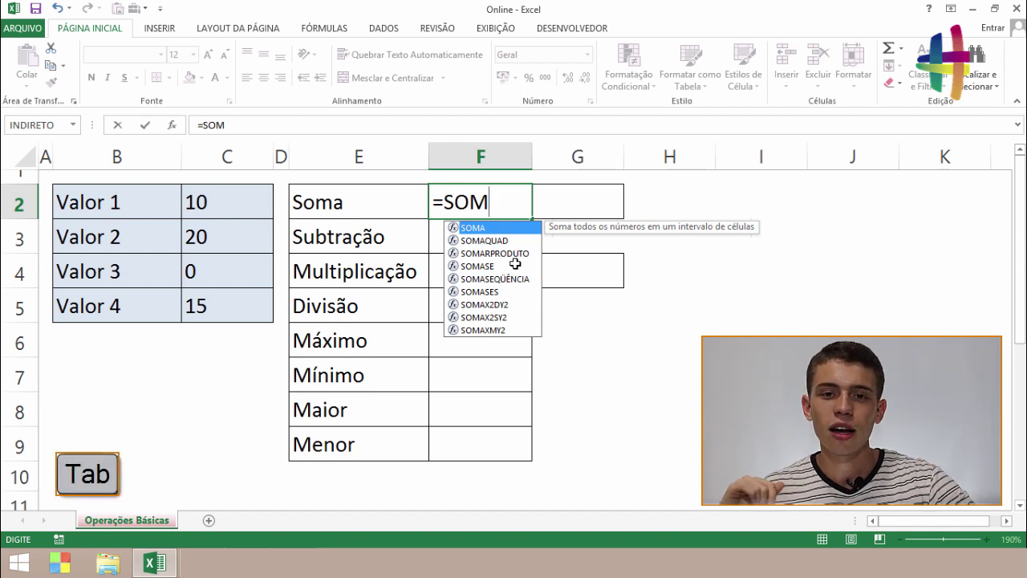
{"action": "key", "text": "Tab"}
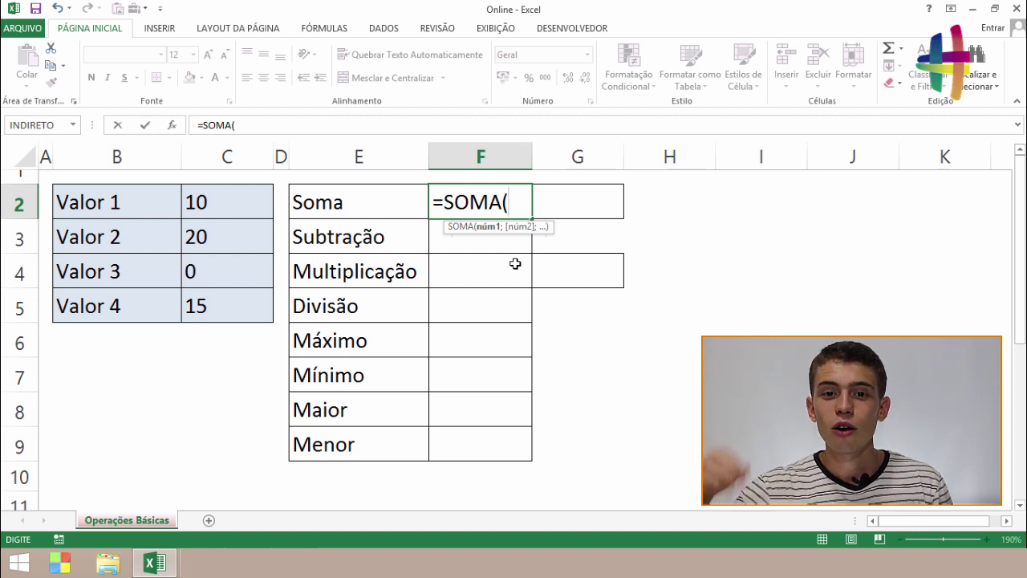
{"action": "left_click_drag", "start_coordinate": [215, 207], "coordinate": [217, 302]}
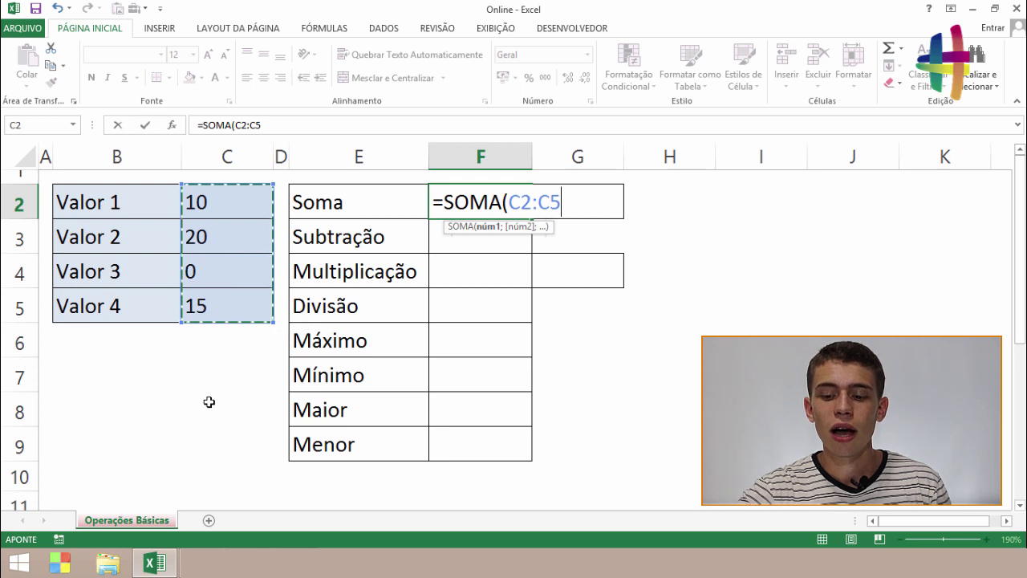
{"action": "key", "text": "Return"}
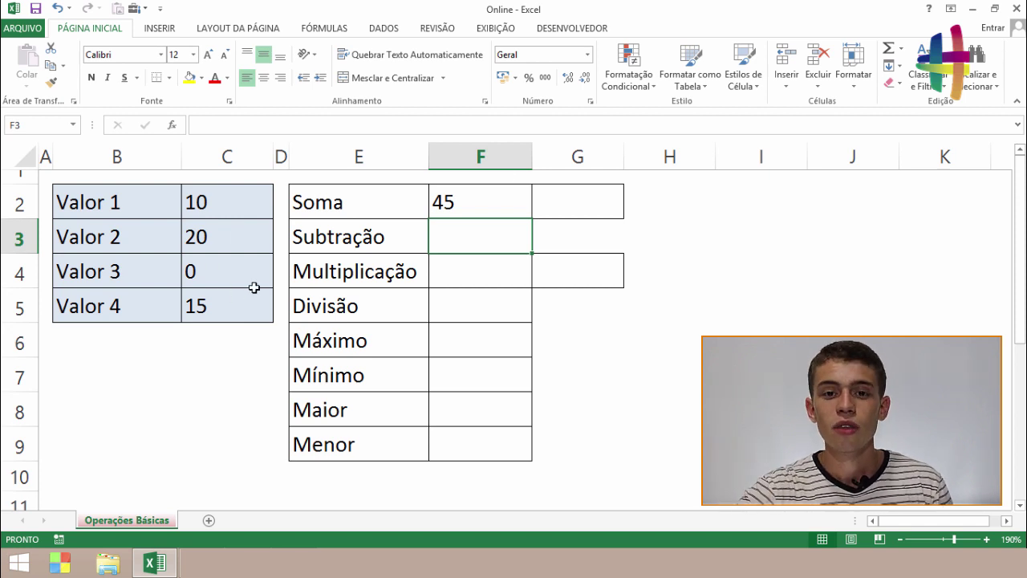
Step: Enter =C2+C4 in G2 to add Valor 1 and Valor 3
{"action": "left_click", "coordinate": [550, 186]}
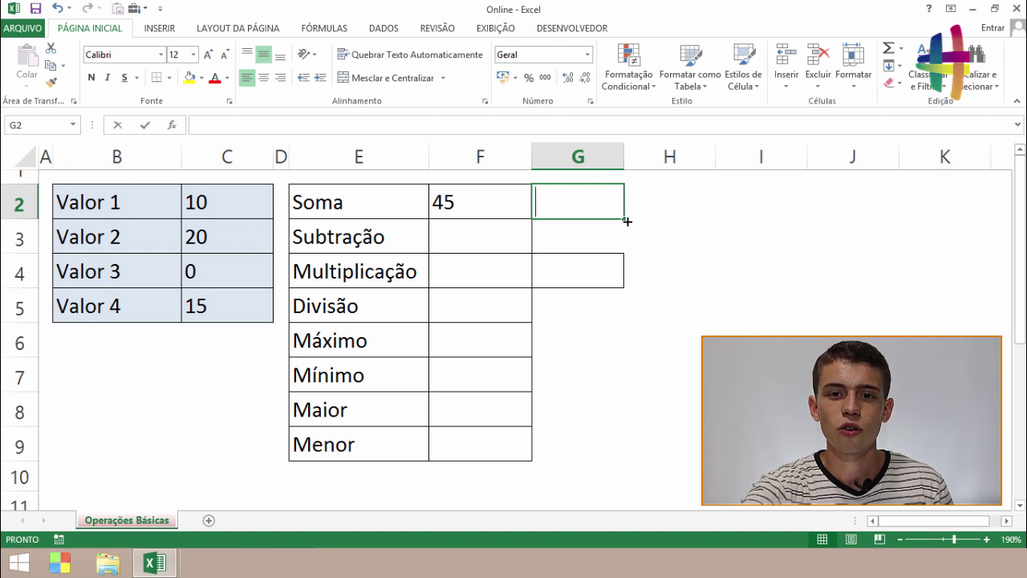
{"action": "type", "text": "="}
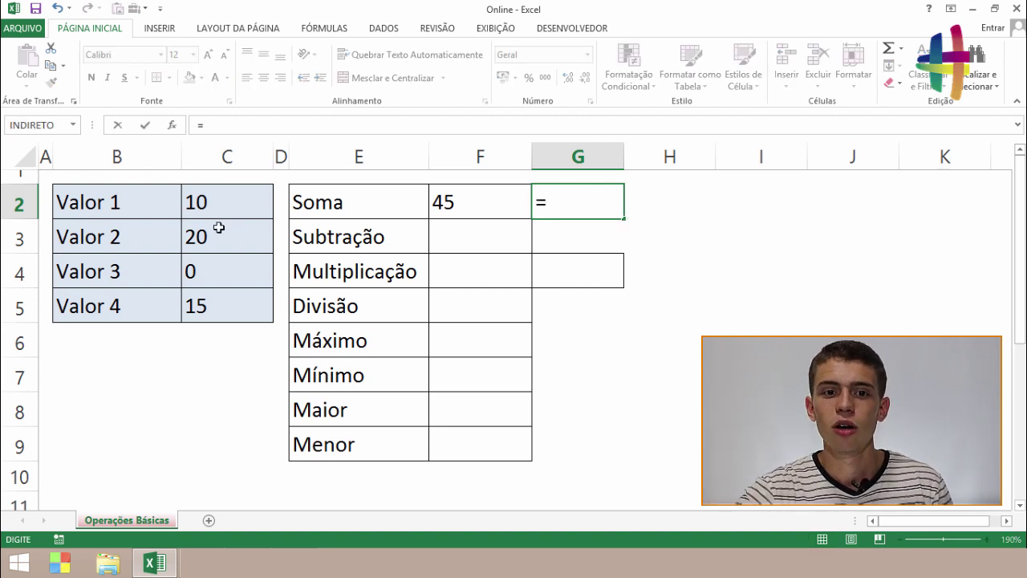
{"action": "left_click", "coordinate": [219, 202]}
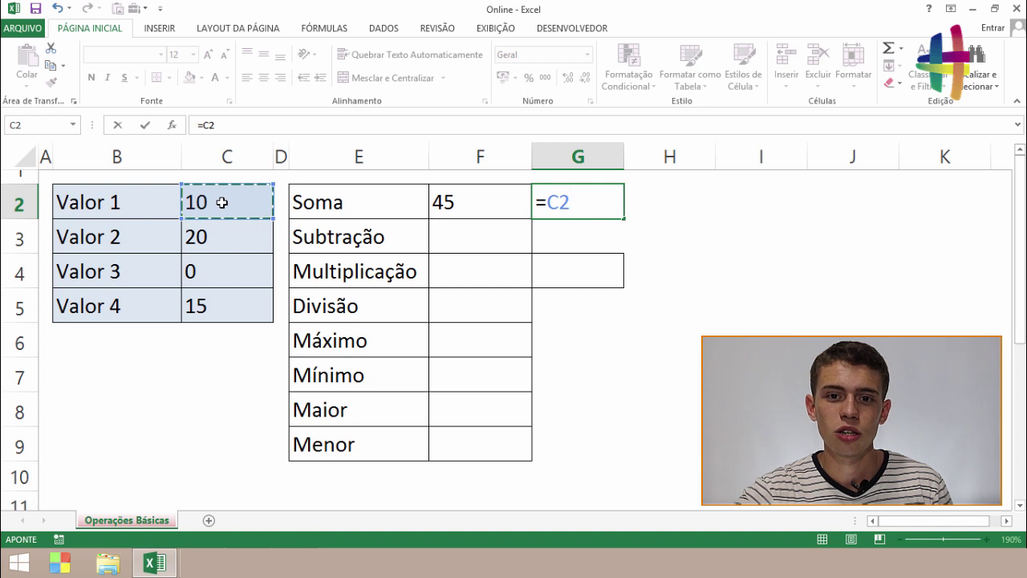
{"action": "type", "text": "+"}
{"action": "left_click", "coordinate": [261, 264]}
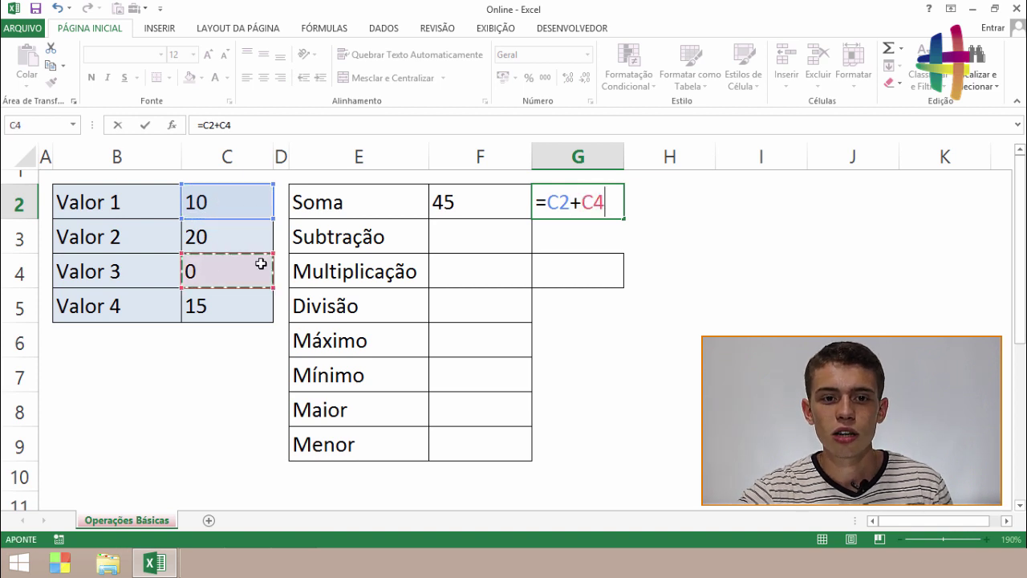
{"action": "key", "text": "Return"}
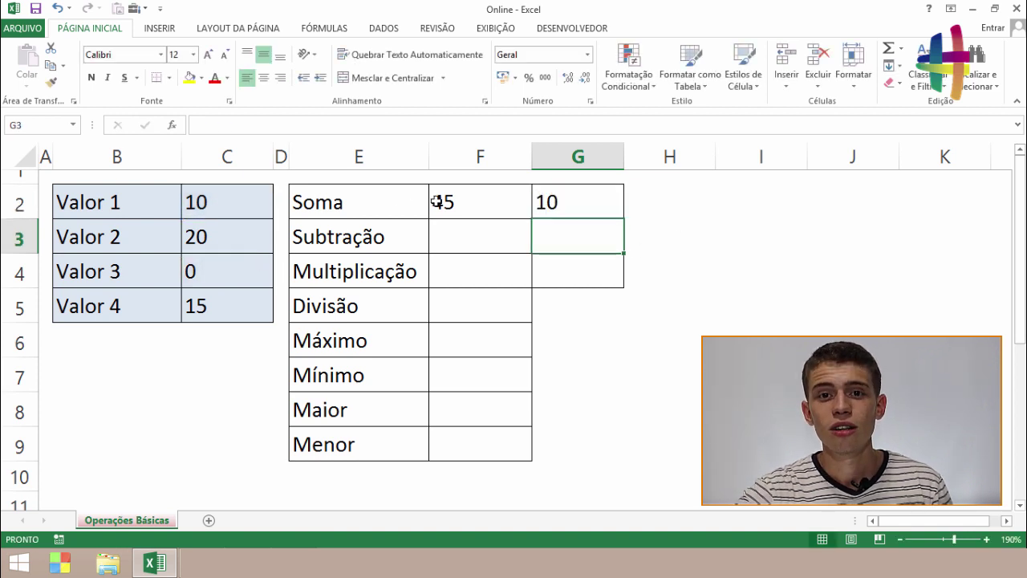
Step: Change Valor 3 in C4 to 10, so Soma reads 55 and G2 shows 20
{"action": "left_click", "coordinate": [249, 274]}
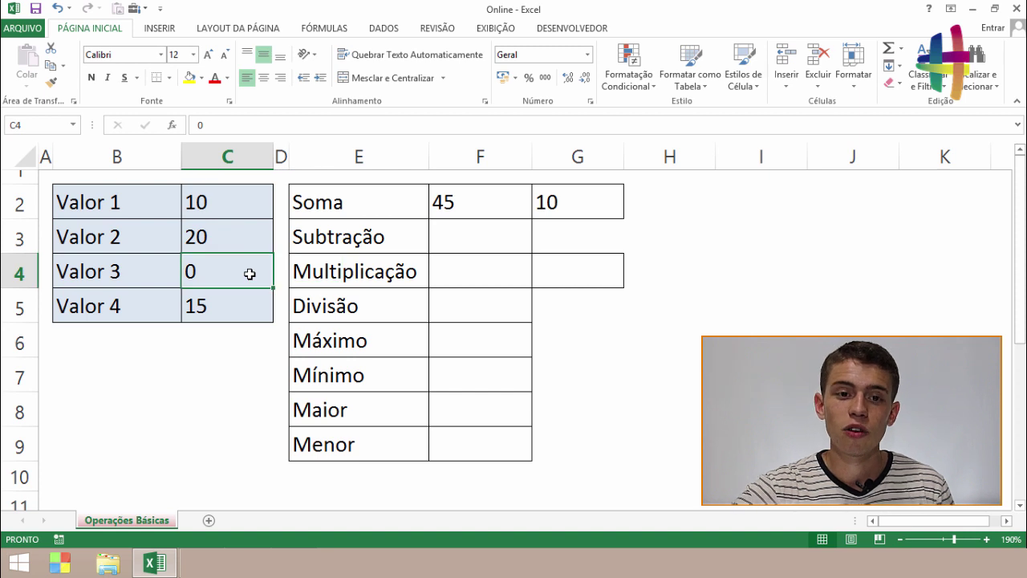
{"action": "type", "text": "10"}
{"action": "key", "text": "Return"}
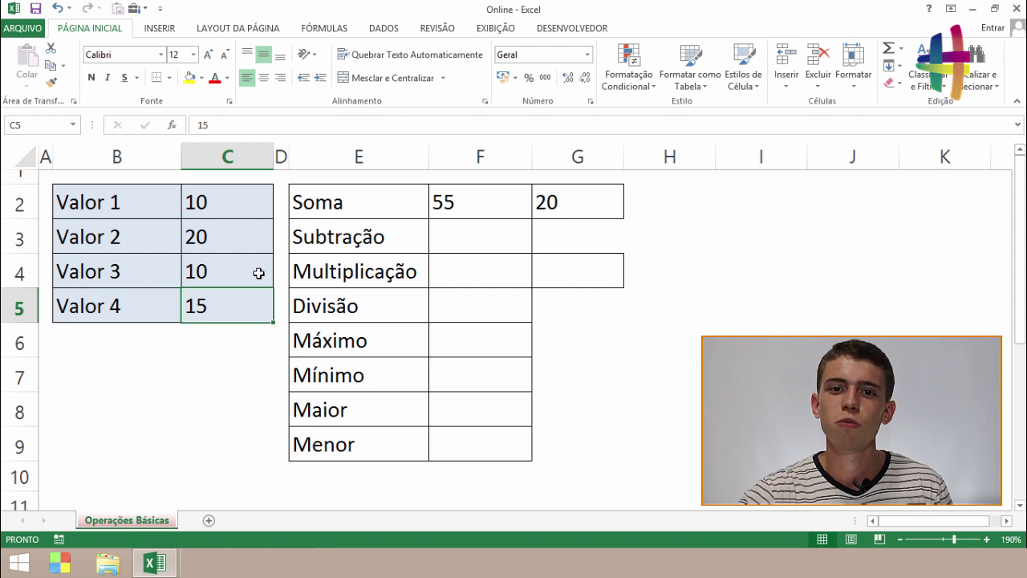
Step: Enter =C3-C2 in F3 so Subtração shows 10
{"action": "left_click", "coordinate": [474, 247]}
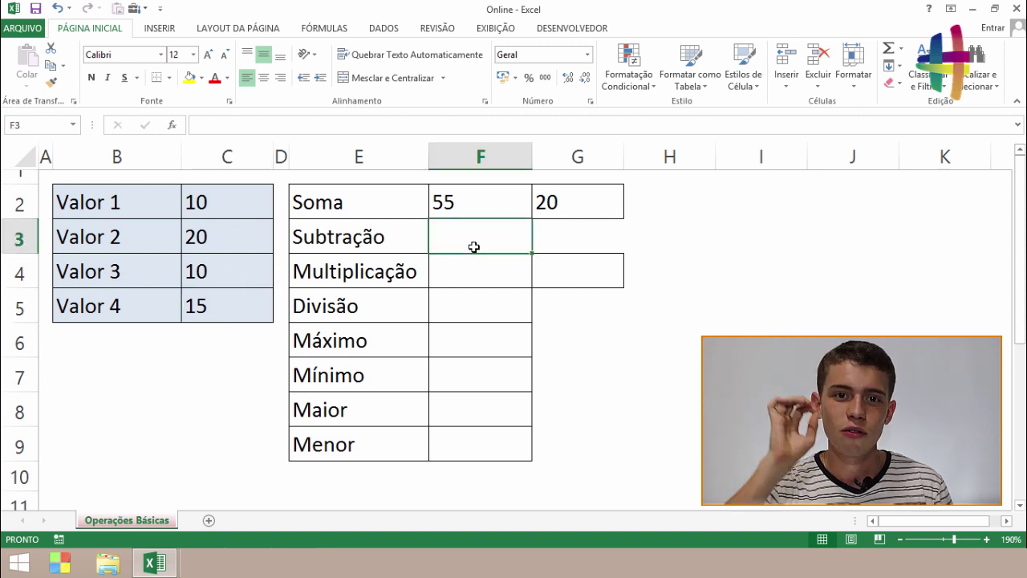
{"action": "type", "text": "="}
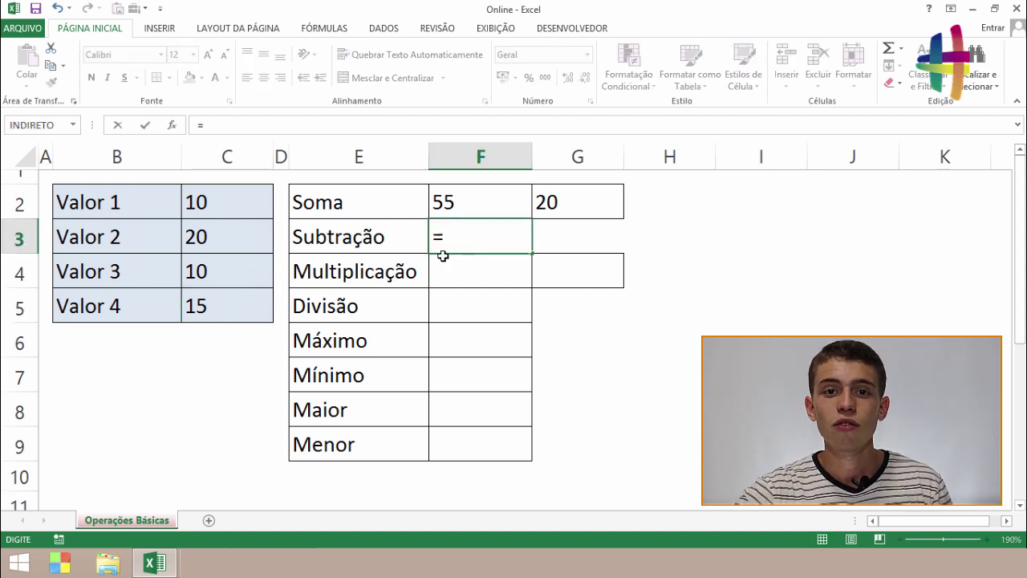
{"action": "left_click", "coordinate": [233, 235]}
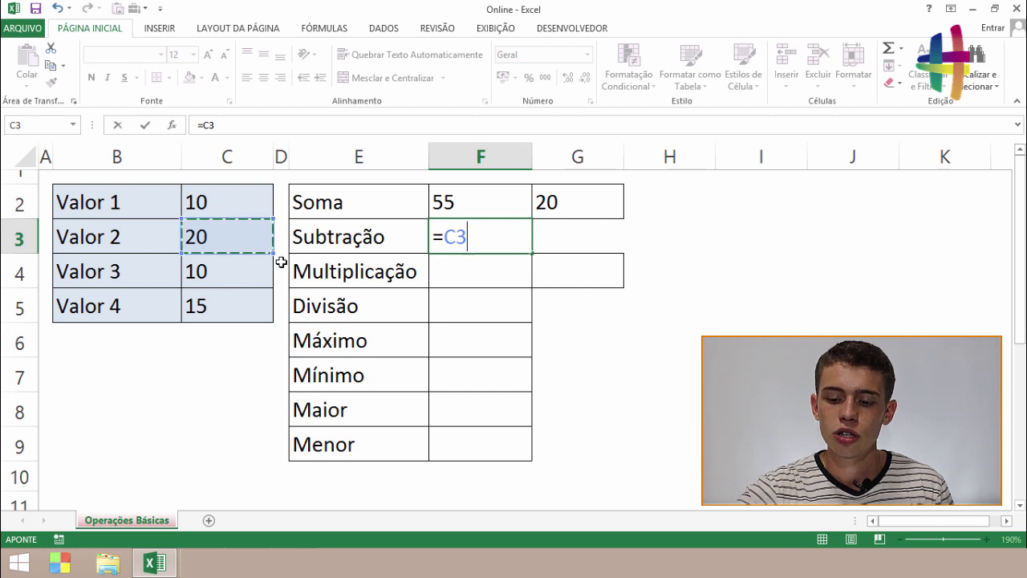
{"action": "type", "text": "-"}
{"action": "left_click", "coordinate": [241, 206]}
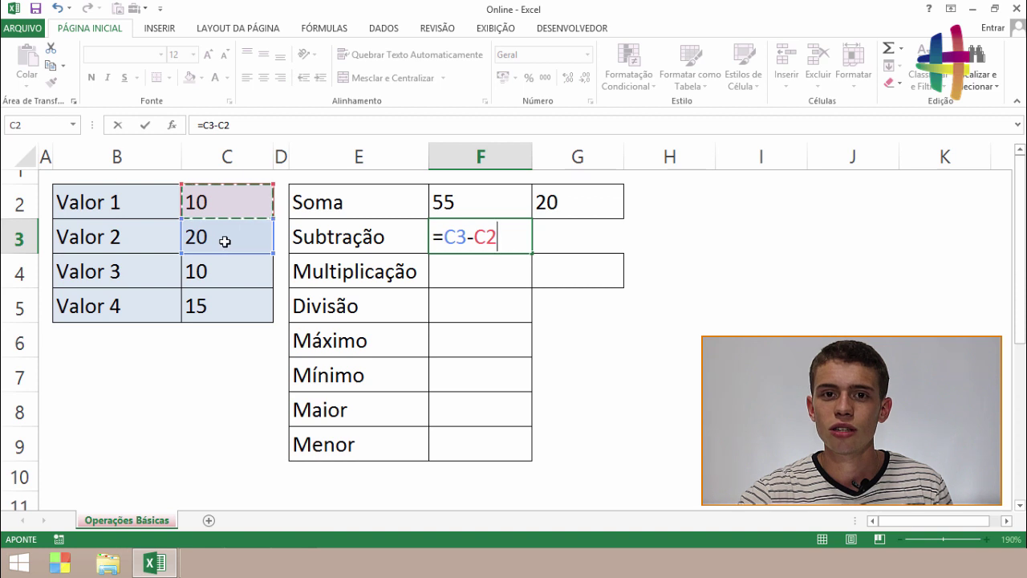
{"action": "key", "text": "BackSpace"}
{"action": "key", "text": "BackSpace"}
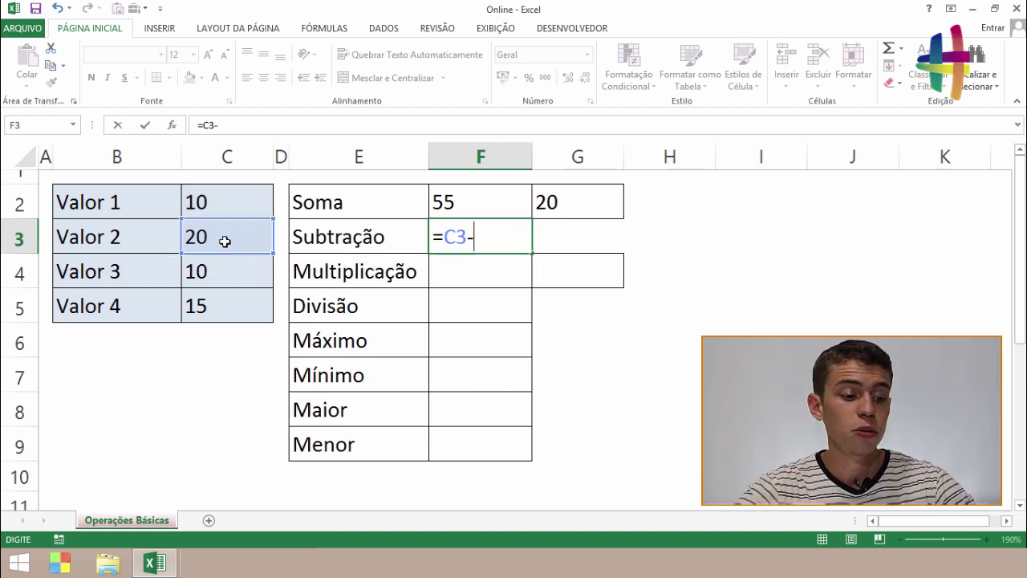
{"action": "type", "text": "C2"}
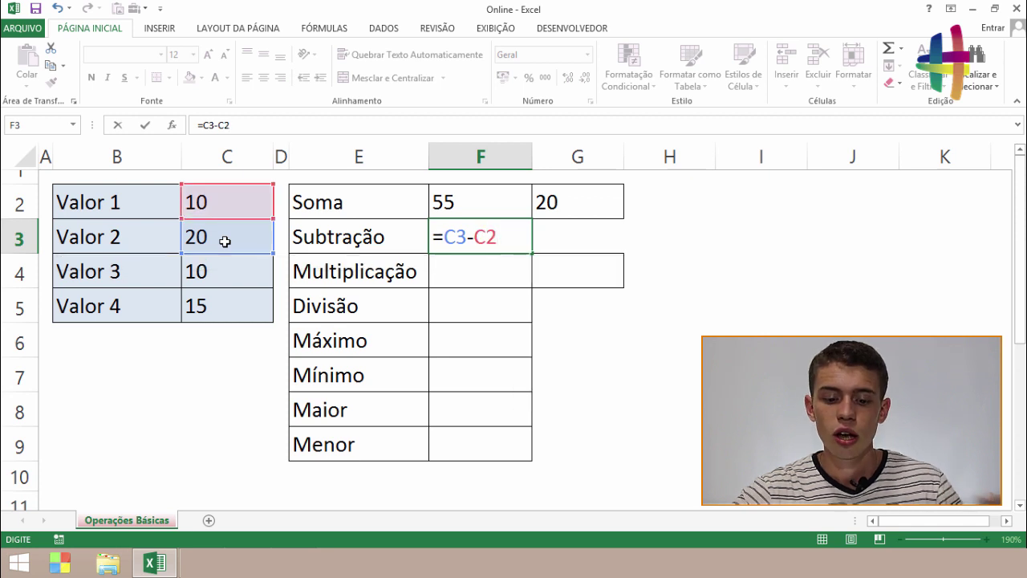
{"action": "key", "text": "Return"}
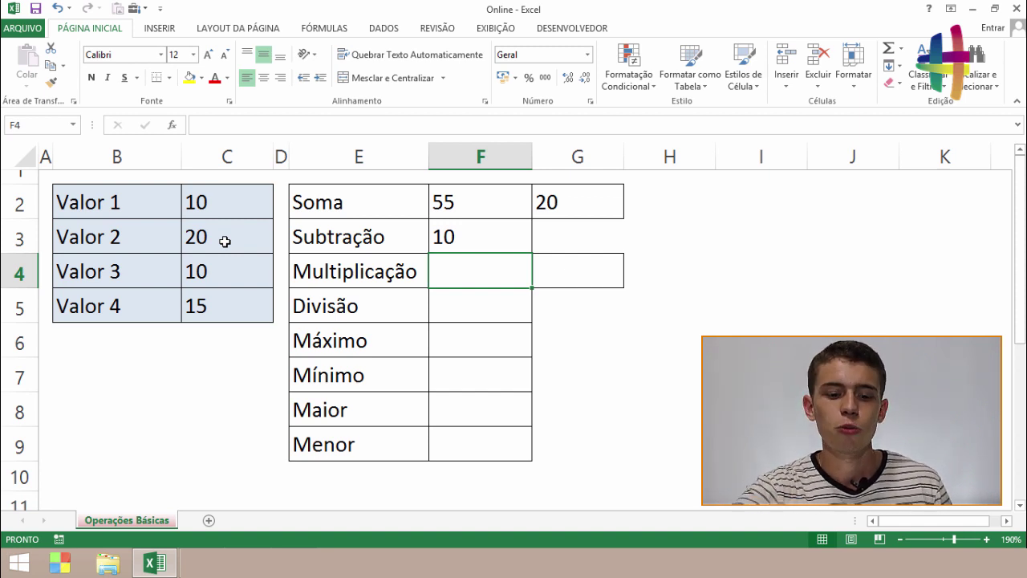
Step: Enter =MULT(C2:C5) in F4 so Multiplicação shows 30000
{"action": "type", "text": "=MU"}
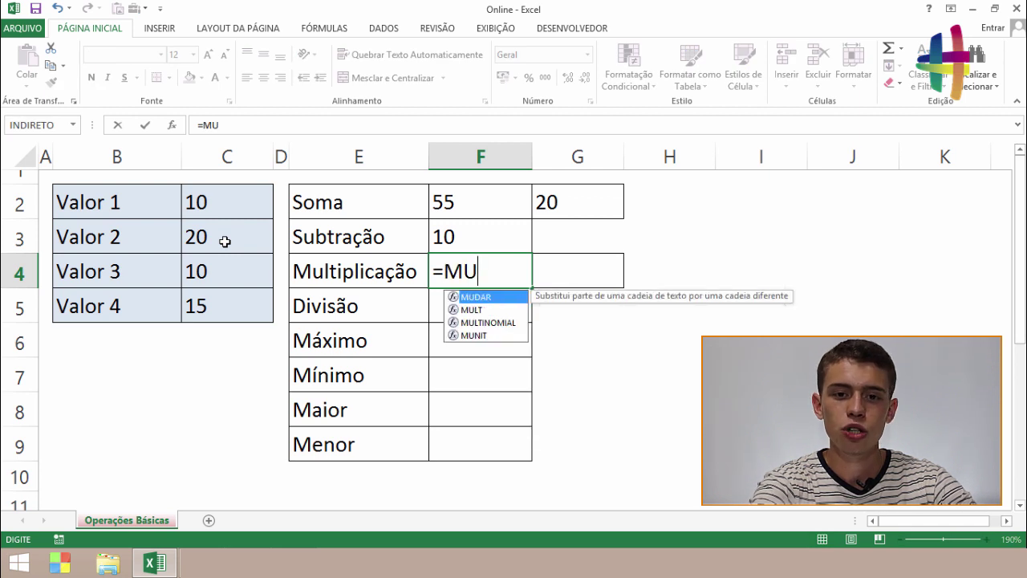
{"action": "type", "text": "L"}
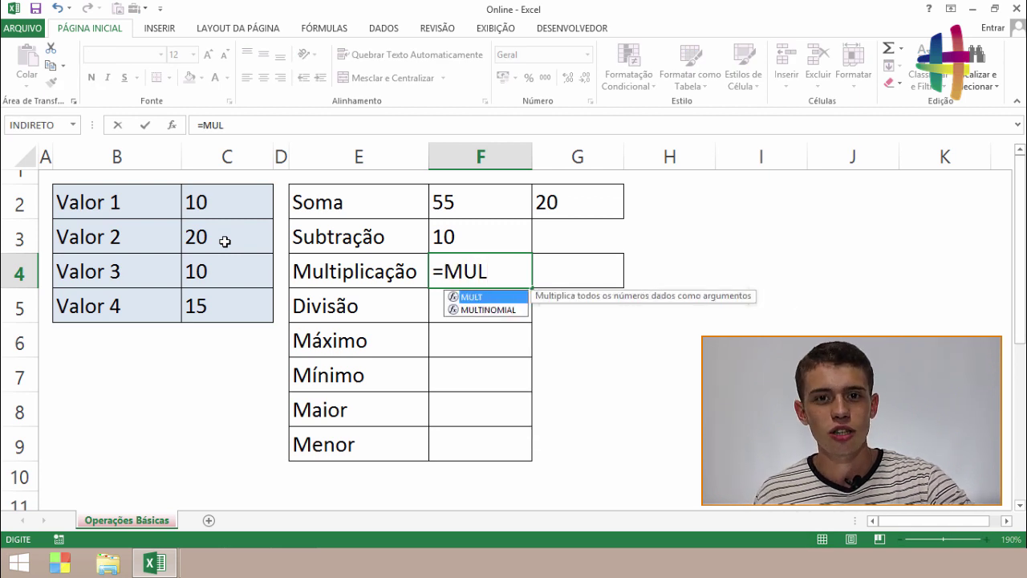
{"action": "key", "text": "Tab"}
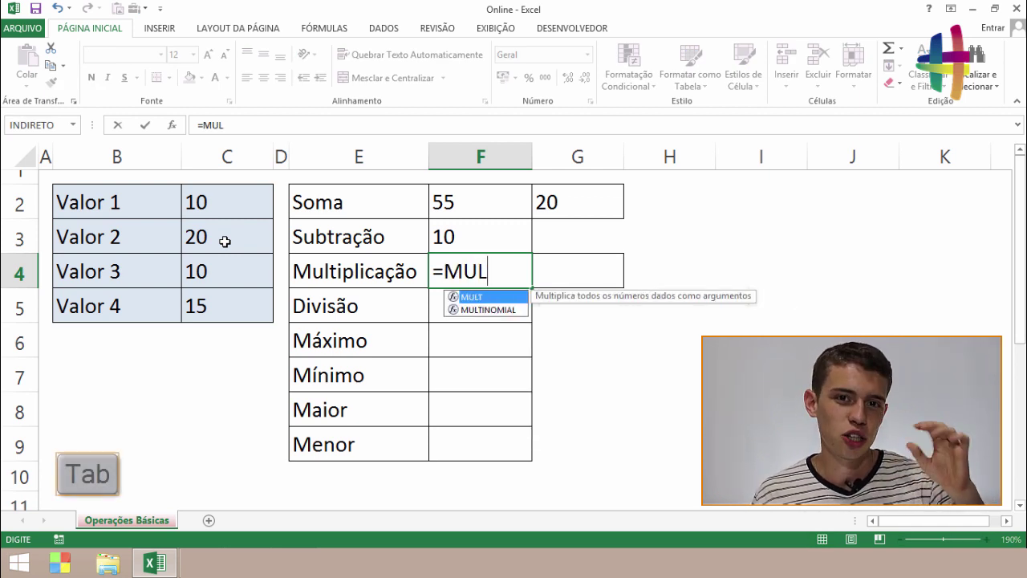
{"action": "key", "text": "Tab"}
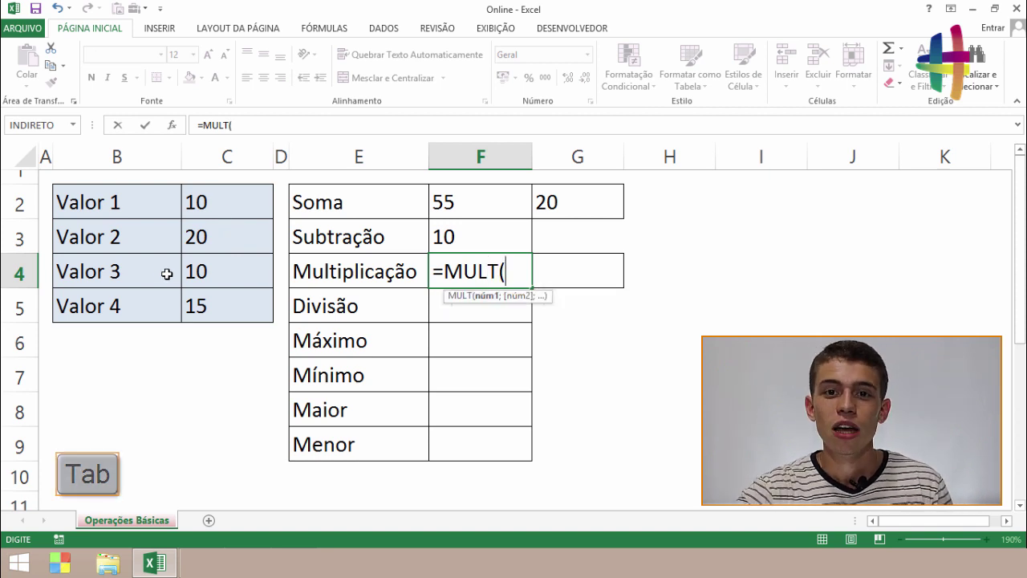
{"action": "left_click_drag", "start_coordinate": [202, 202], "coordinate": [223, 297]}
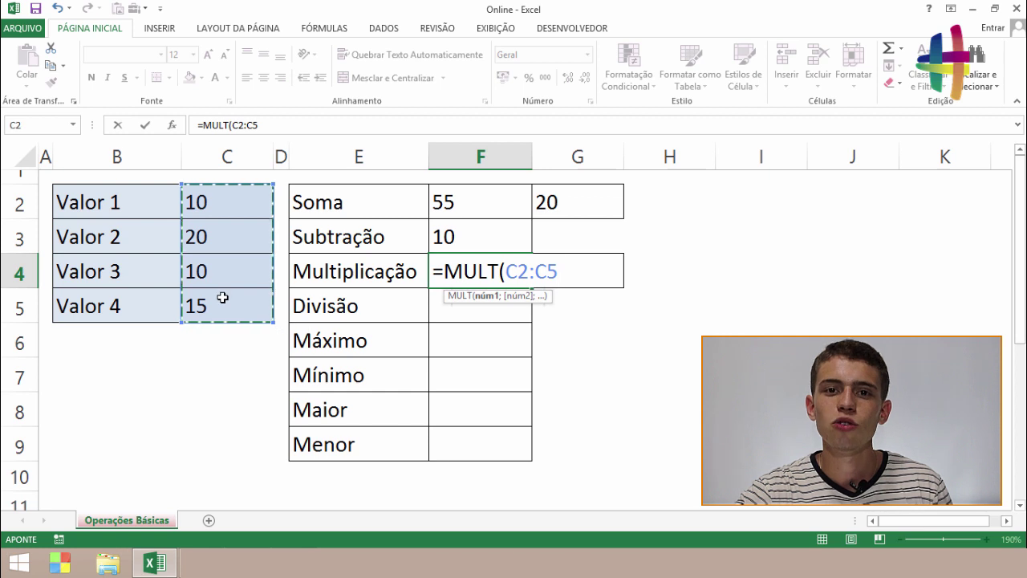
{"action": "key", "text": "Return"}
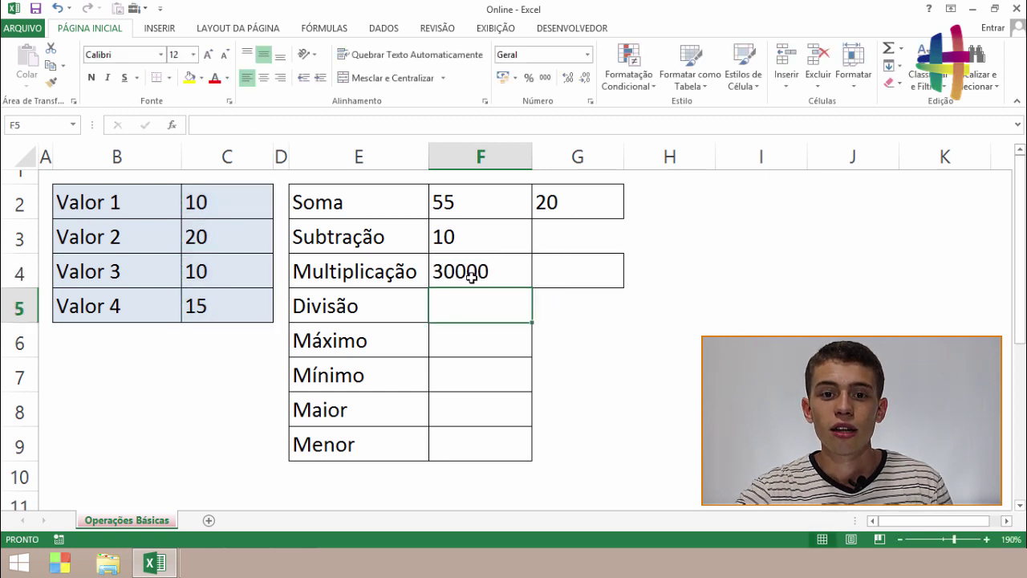
{"action": "left_click", "coordinate": [472, 275]}
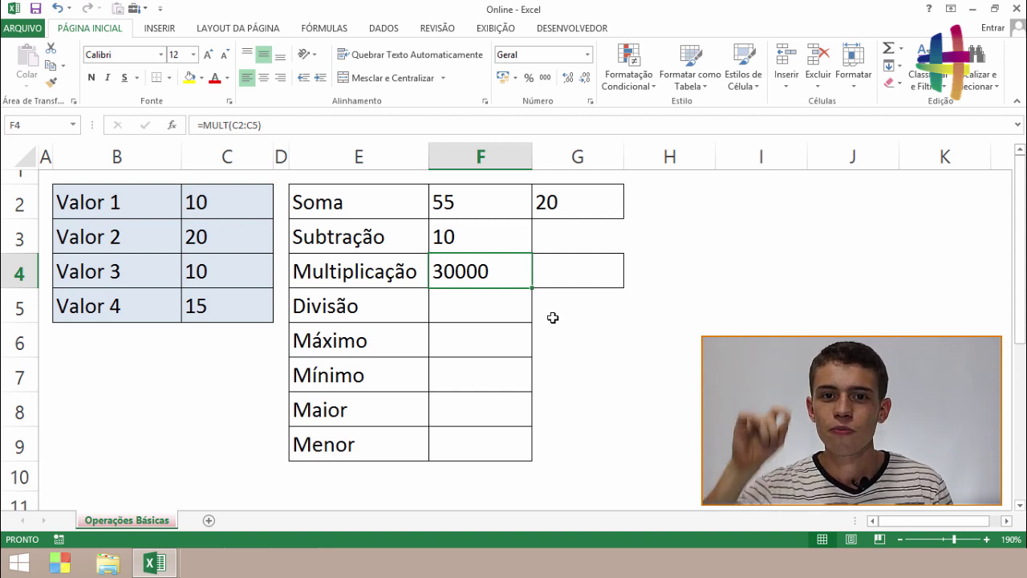
Step: Enter =C3*C4 in G4 to multiply Valor 2 by Valor 3, giving 200
{"action": "left_click", "coordinate": [553, 275]}
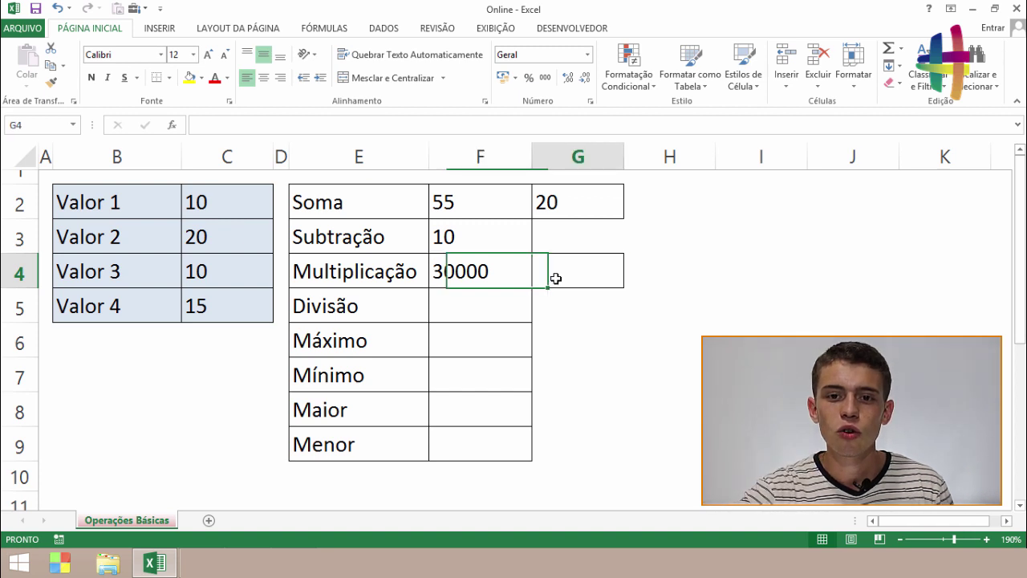
{"action": "type", "text": "="}
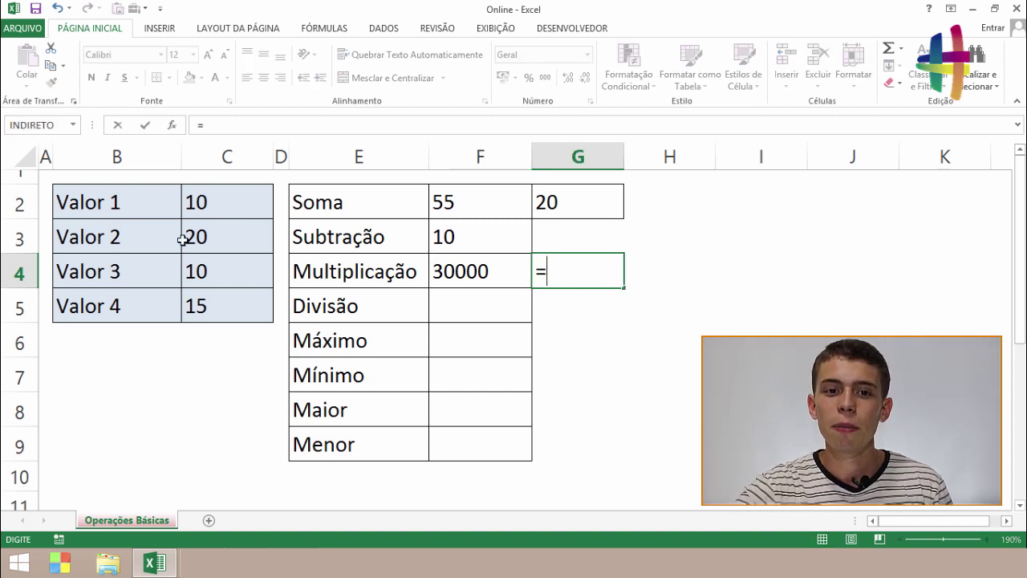
{"action": "left_click", "coordinate": [199, 241]}
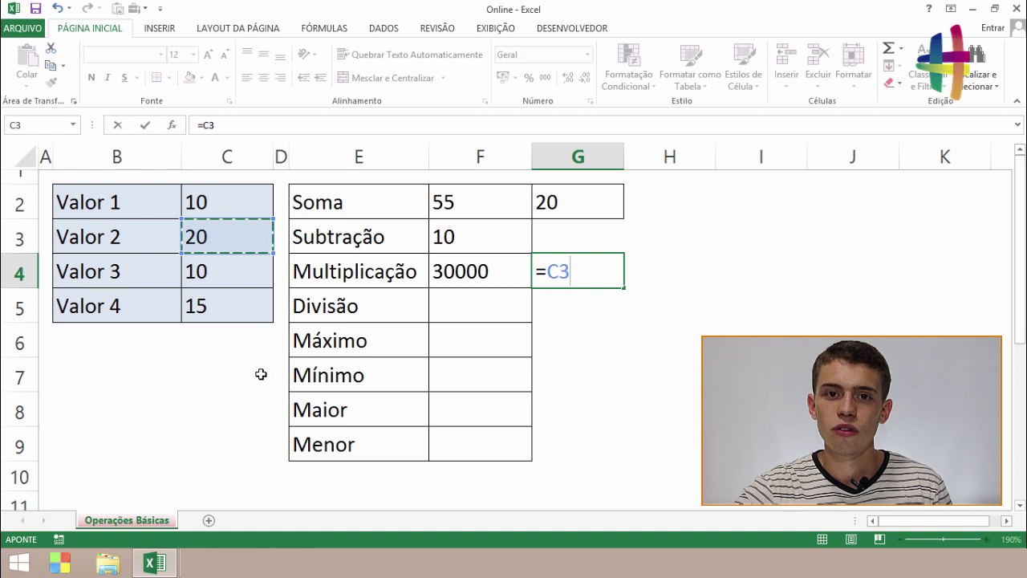
{"action": "type", "text": "*"}
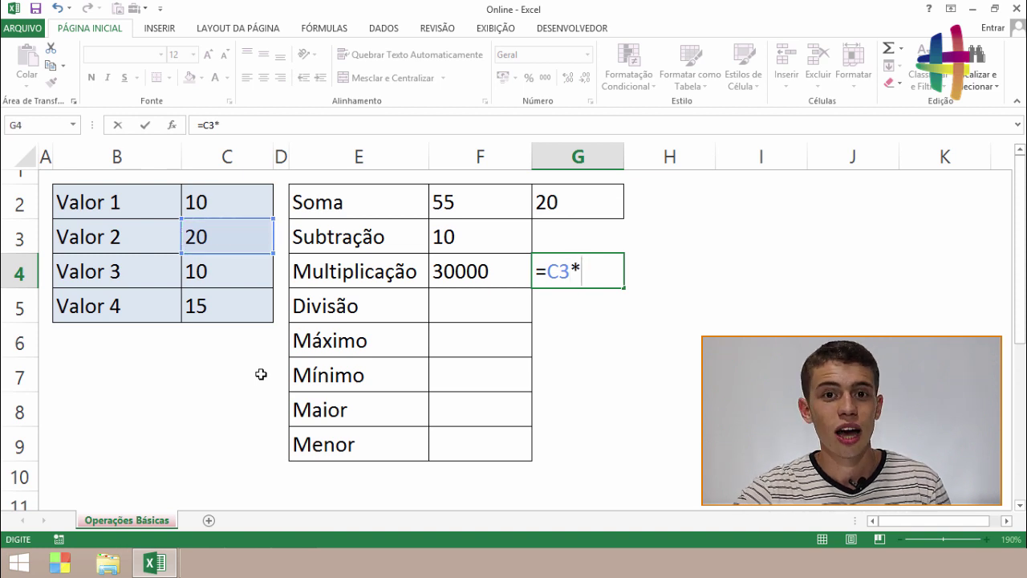
{"action": "left_click", "coordinate": [230, 279]}
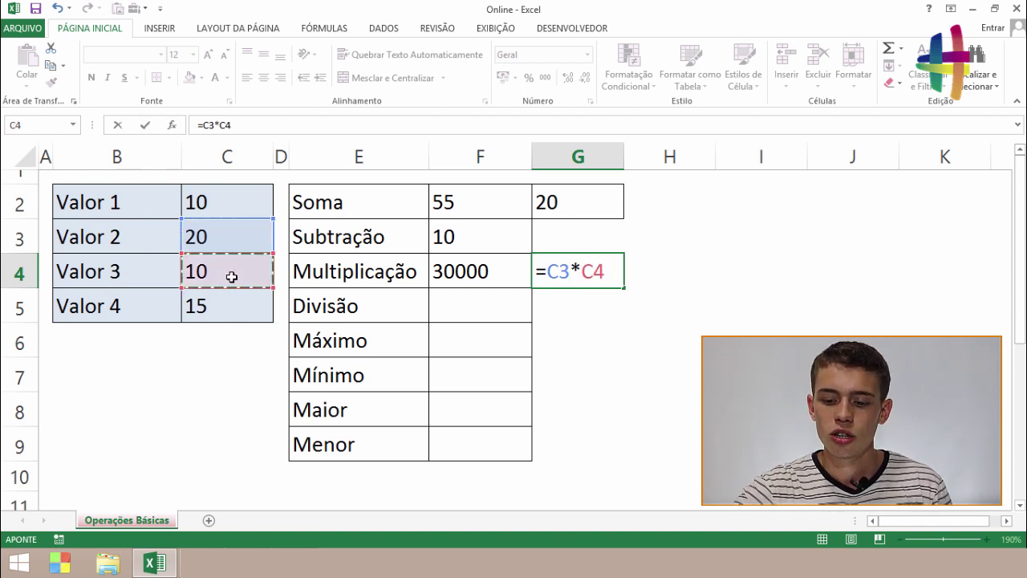
{"action": "key", "text": "Return"}
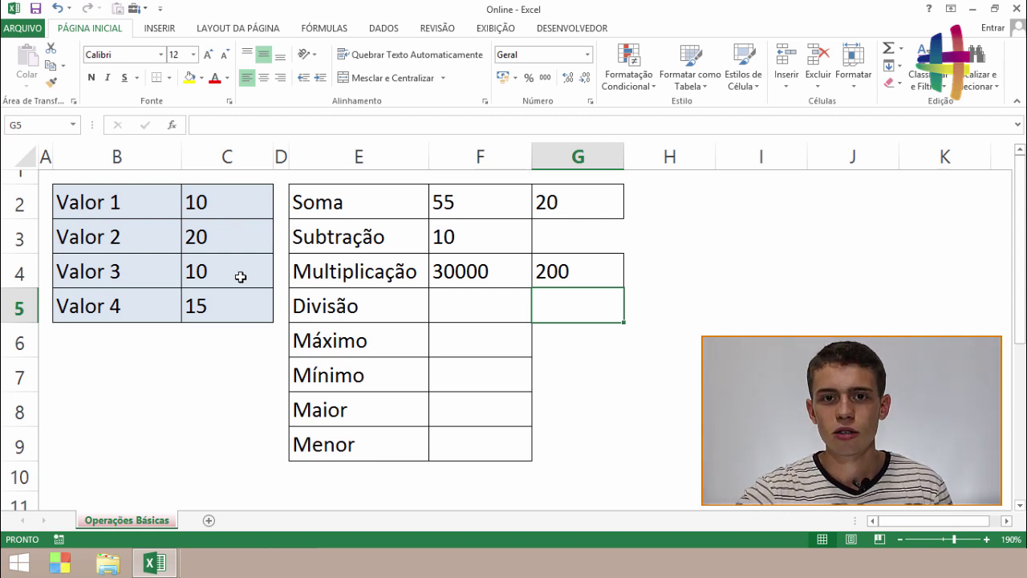
{"action": "left_click", "coordinate": [487, 305]}
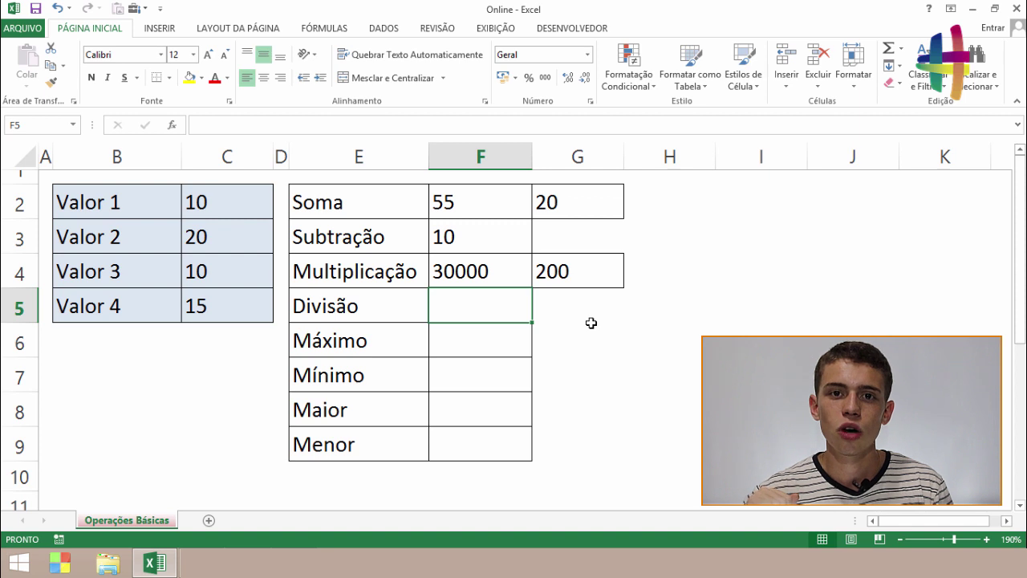
Step: Enter =C5/C4 in F5 so Divisão shows 1,5
{"action": "type", "text": "="}
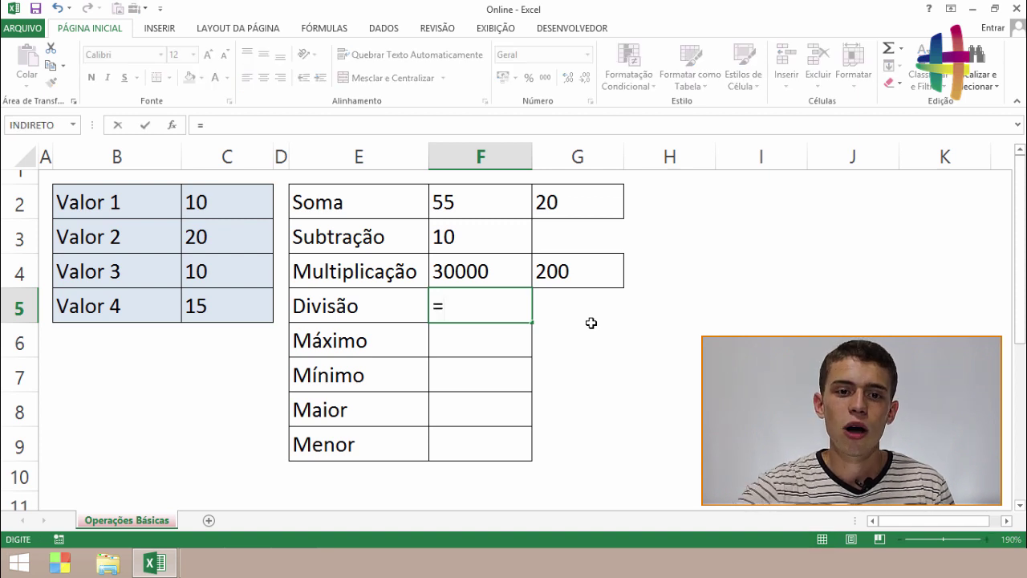
{"action": "left_click", "coordinate": [249, 305]}
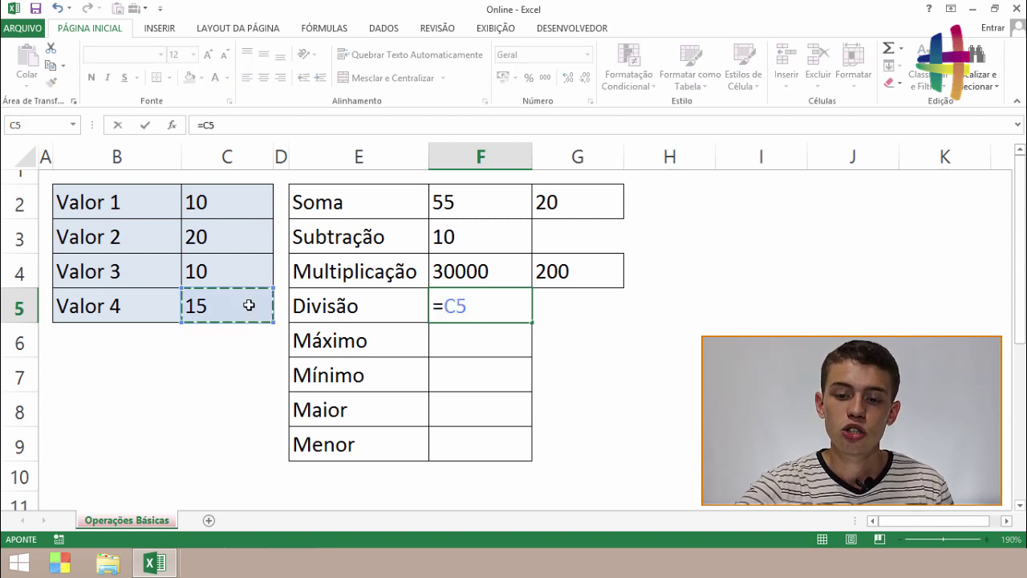
{"action": "type", "text": "/"}
{"action": "left_click", "coordinate": [239, 277]}
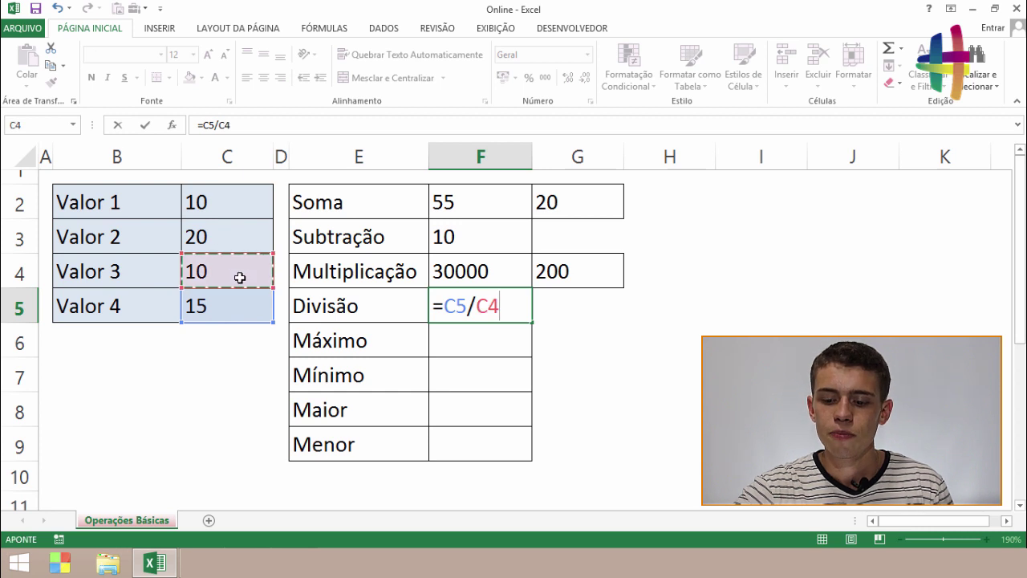
{"action": "key", "text": "Return"}
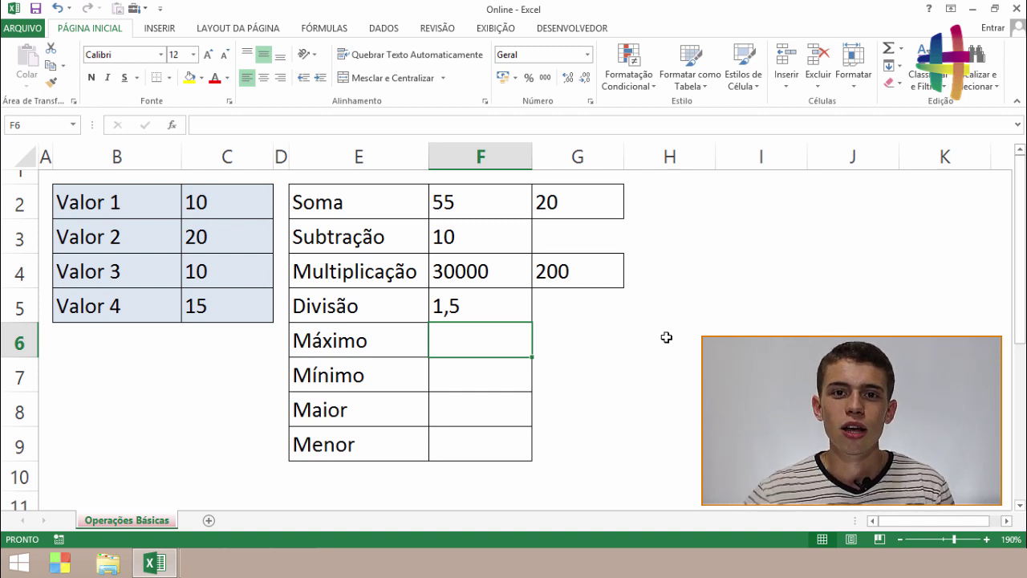
Step: Set Valor 3 in C4 to 0, leaving Divisão at #DIV/0! and both multiplications at 0
{"action": "left_click", "coordinate": [247, 275]}
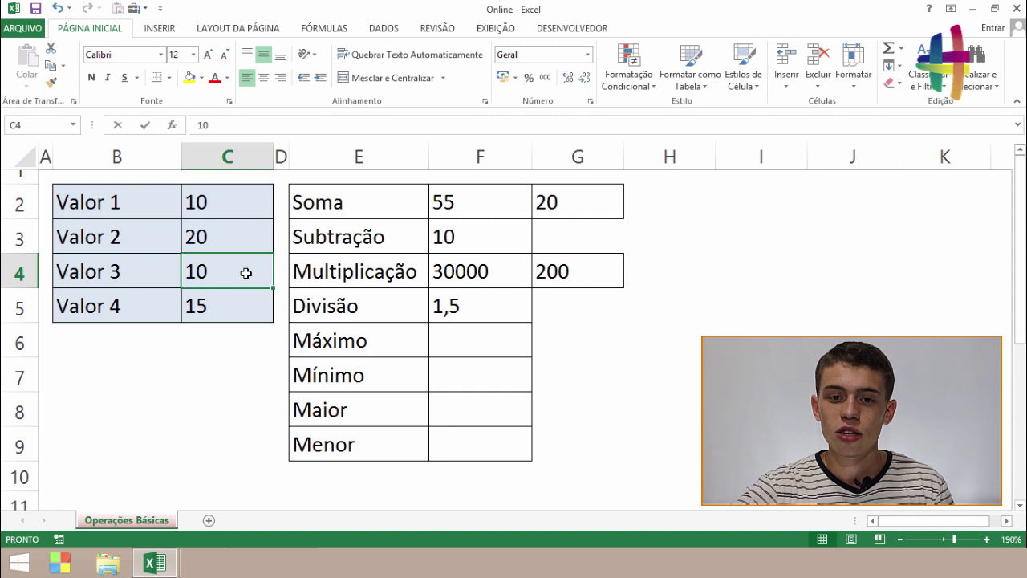
{"action": "type", "text": "0"}
{"action": "key", "text": "Return"}
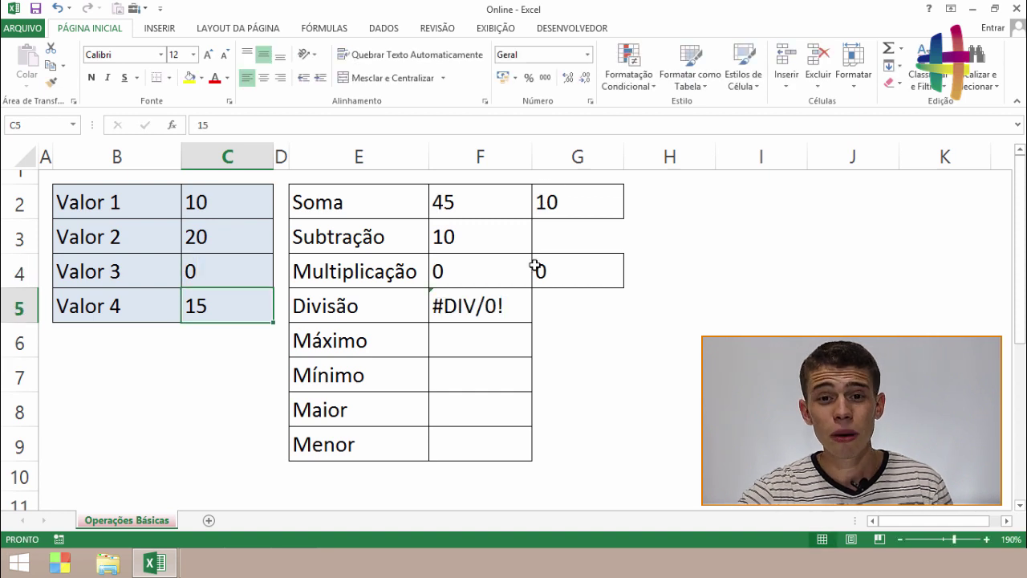
{"action": "left_click", "coordinate": [498, 308]}
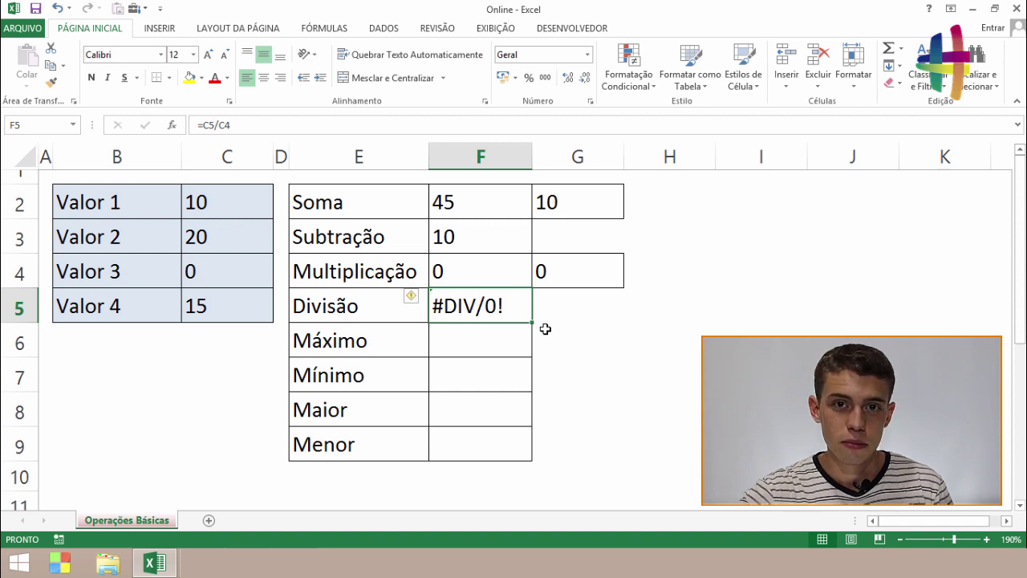
{"action": "left_click", "coordinate": [503, 355]}
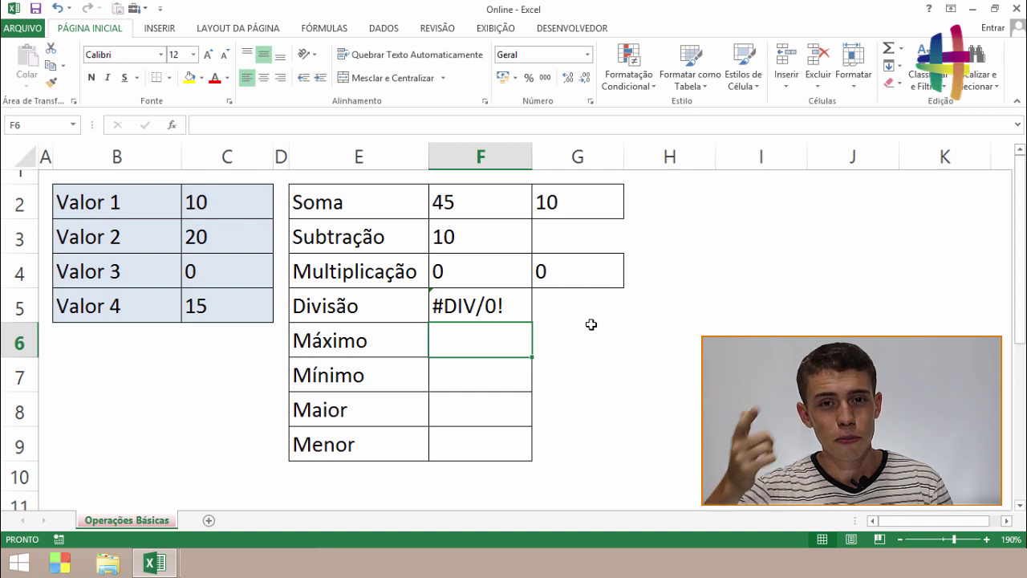
Step: Enter =MÁXIMO(C2:C5) in F6, giving 20
{"action": "type", "text": "="}
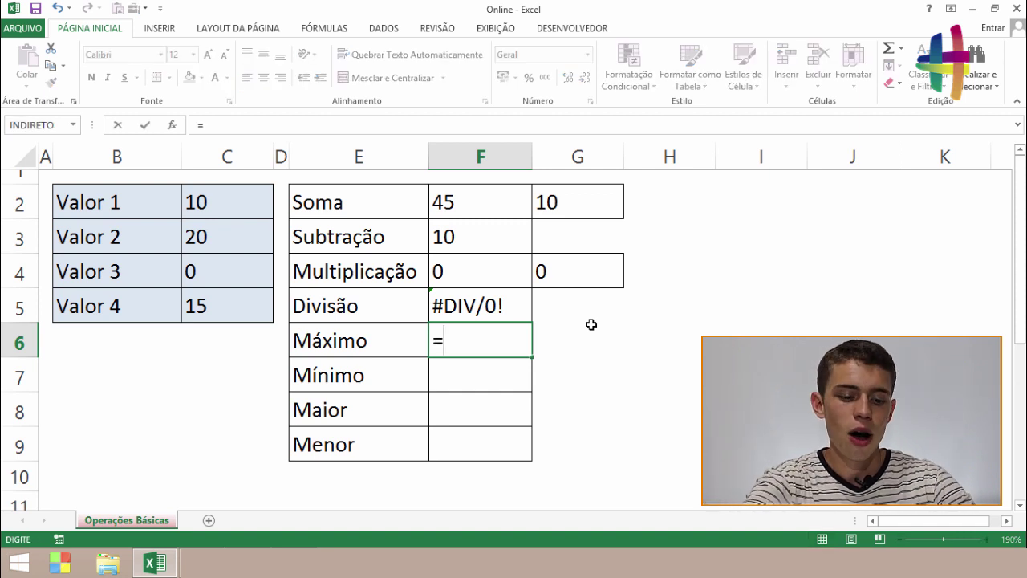
{"action": "type", "text": "Má"}
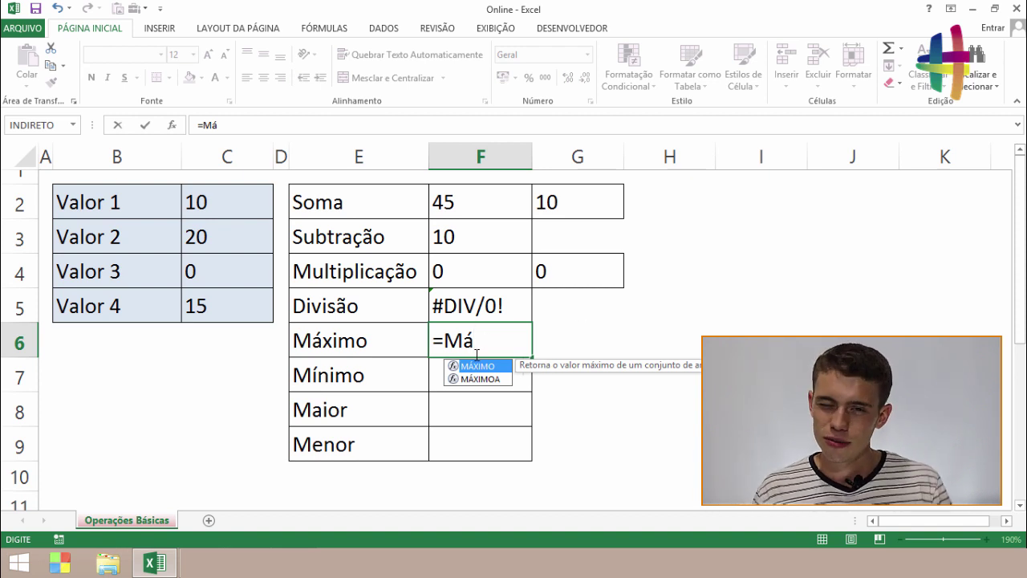
{"action": "key", "text": "Tab"}
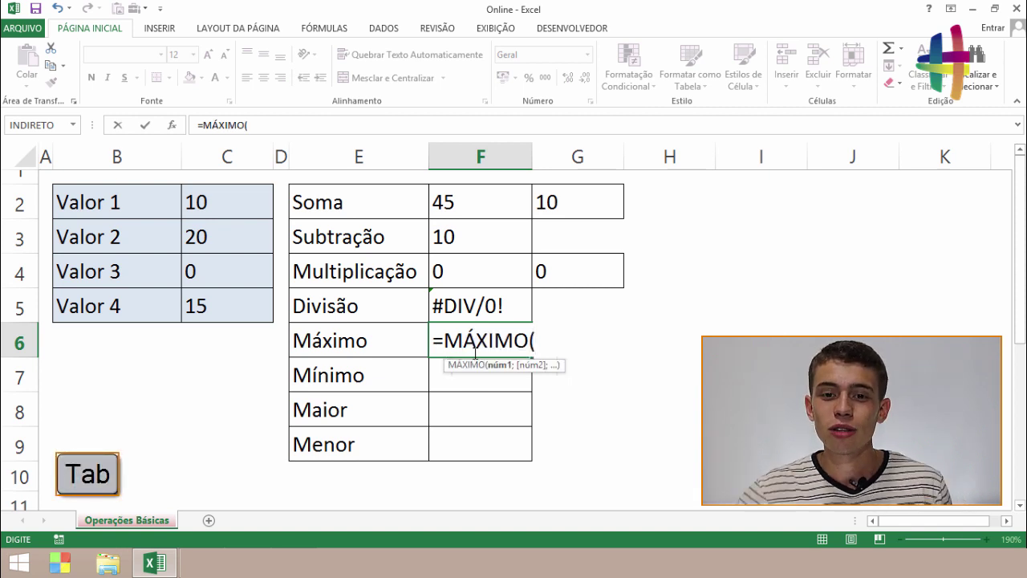
{"action": "left_click_drag", "start_coordinate": [211, 198], "coordinate": [217, 299]}
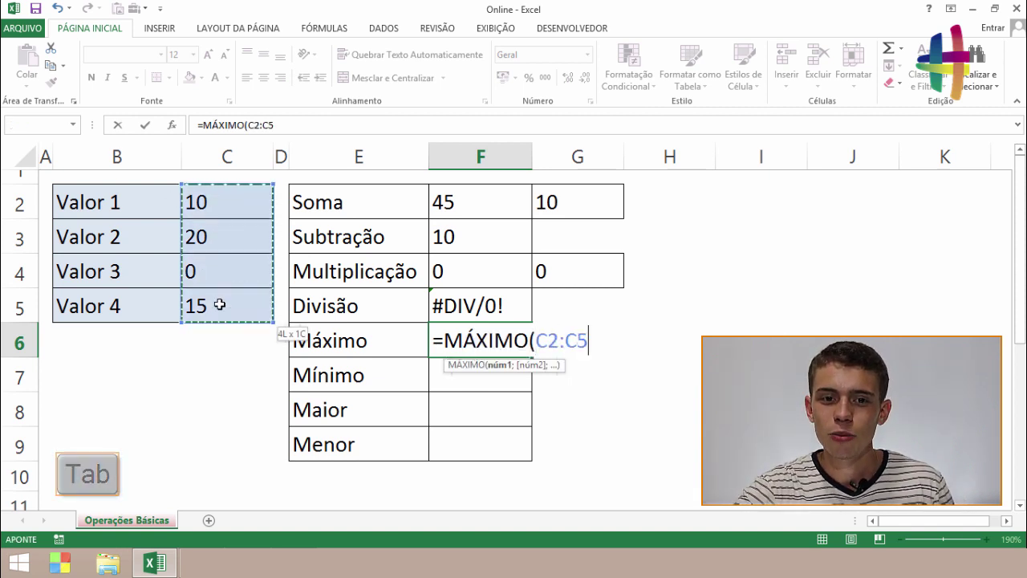
{"action": "key", "text": "Return"}
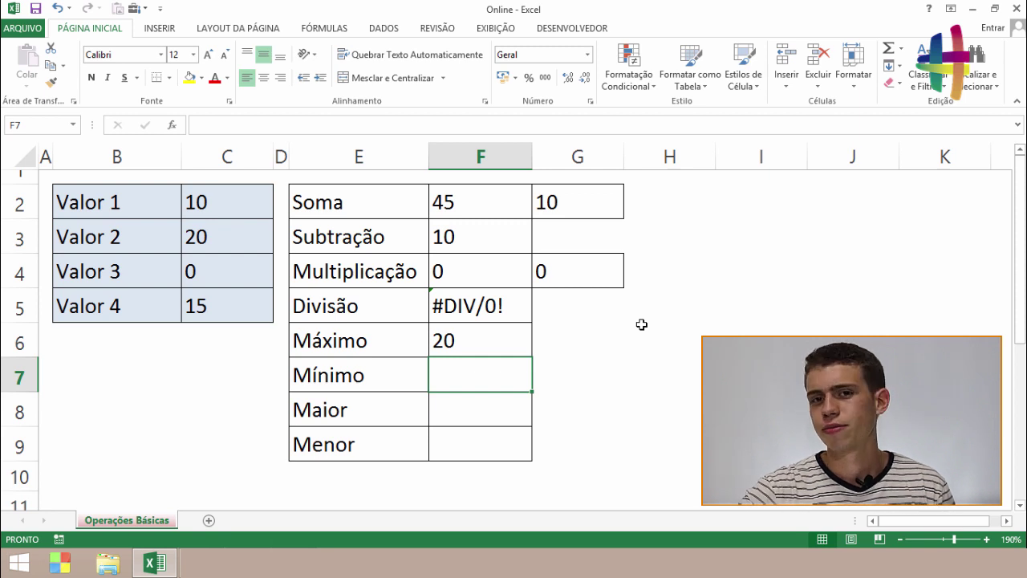
Step: Enter =MÍNIMO(C2:C5) in F7, giving 0
{"action": "type", "text": "="}
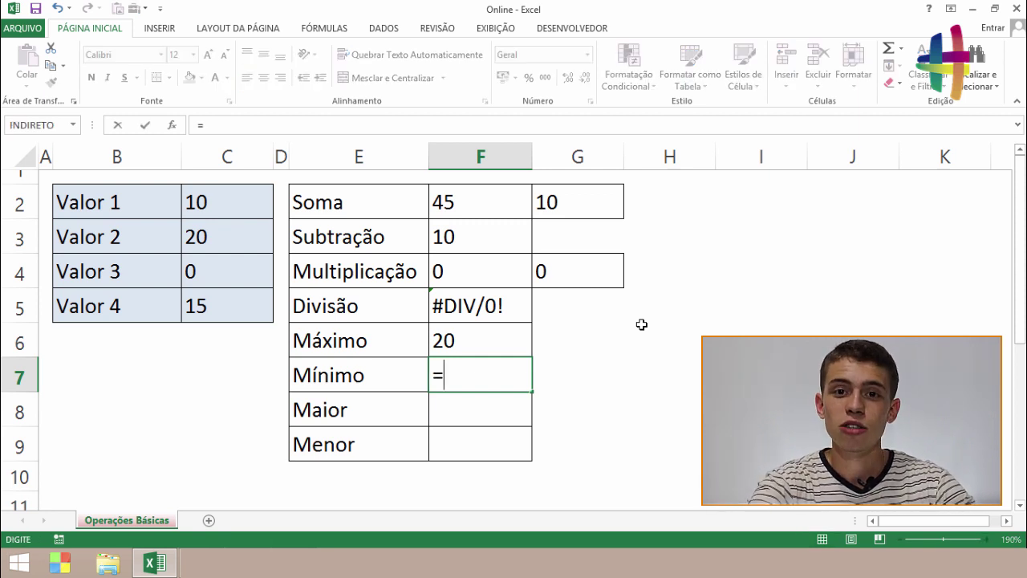
{"action": "type", "text": "mí"}
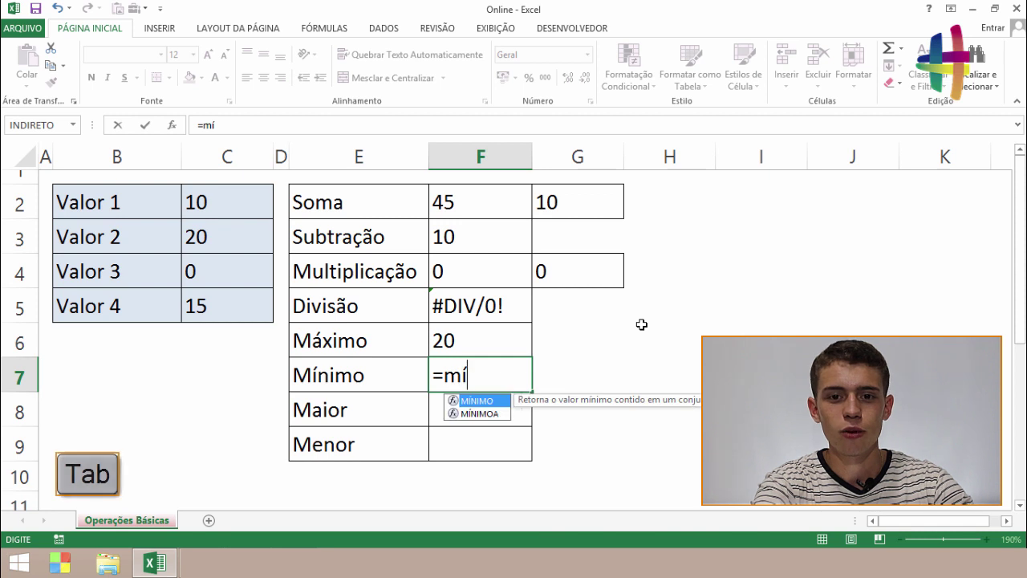
{"action": "key", "text": "Tab"}
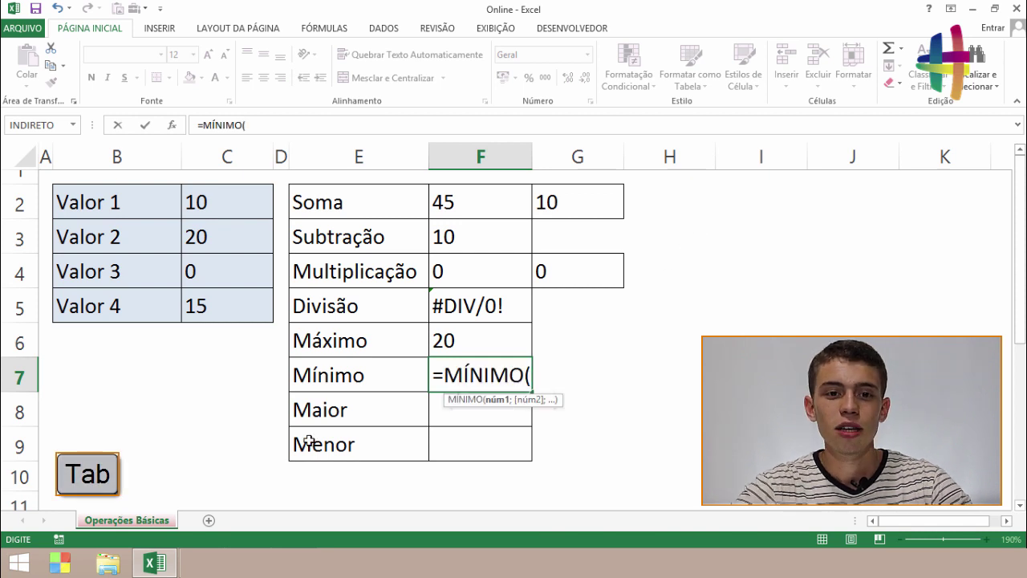
{"action": "left_click_drag", "start_coordinate": [241, 216], "coordinate": [237, 305]}
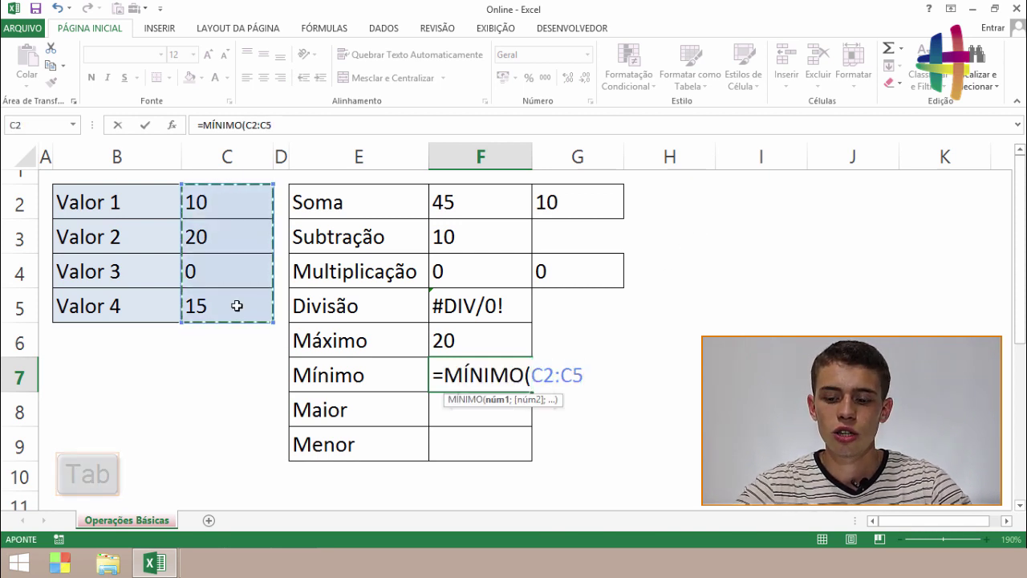
{"action": "key", "text": "Return"}
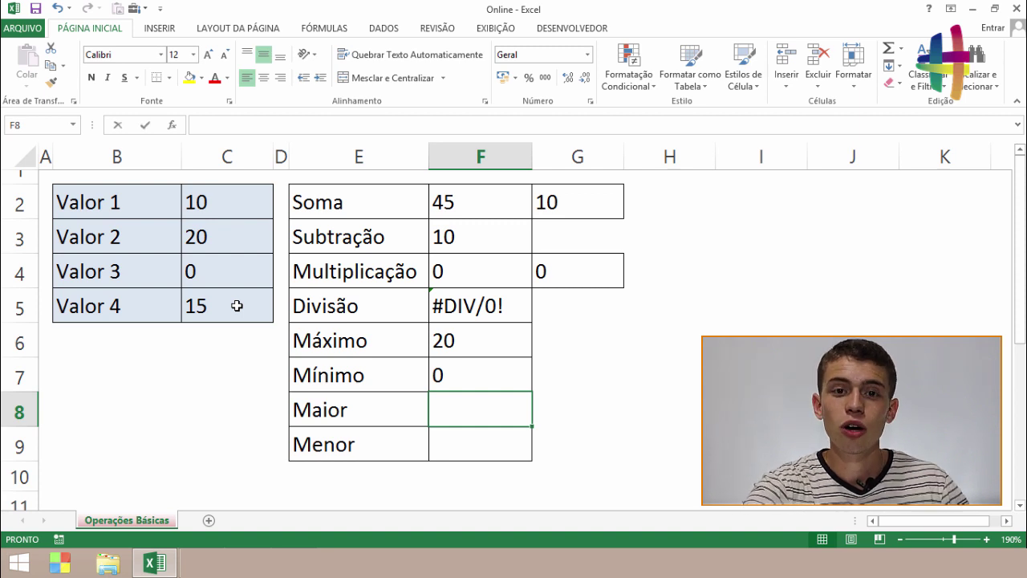
Step: Enter =MAIOR(C2:C5;2) in F8 to get the second-largest value, 15
{"action": "type", "text": "=MAI"}
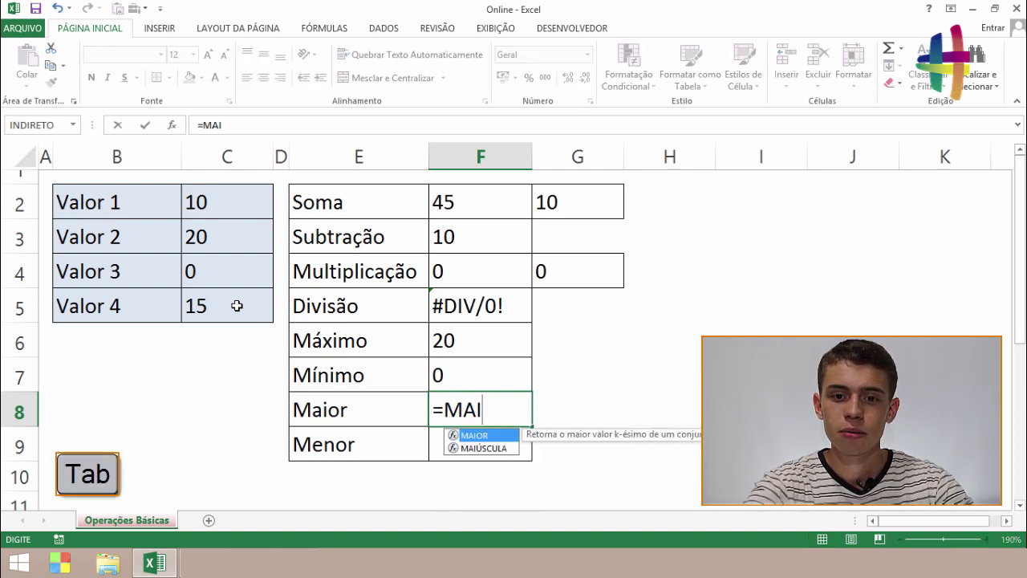
{"action": "key", "text": "Tab"}
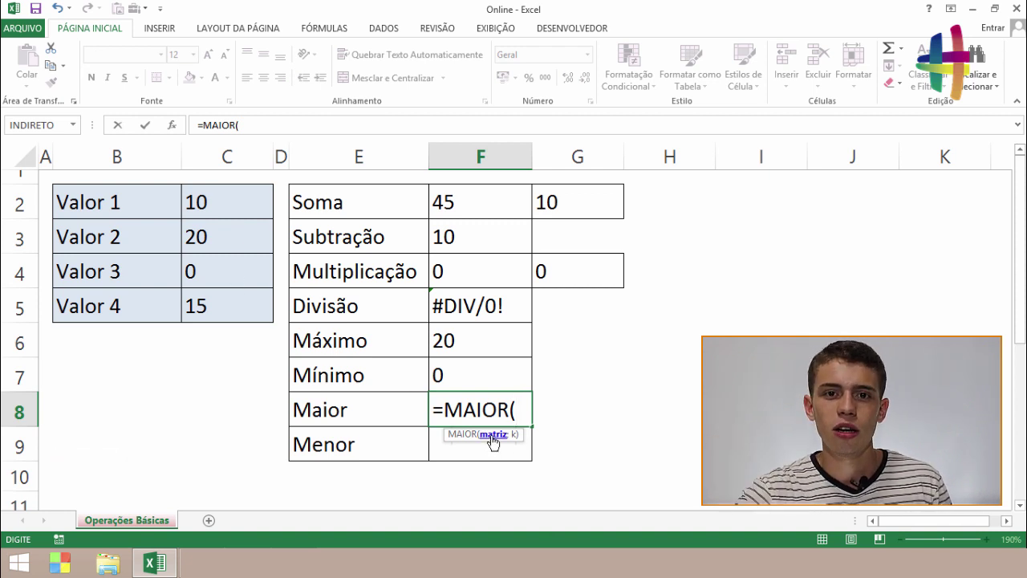
{"action": "left_click_drag", "start_coordinate": [234, 202], "coordinate": [232, 302]}
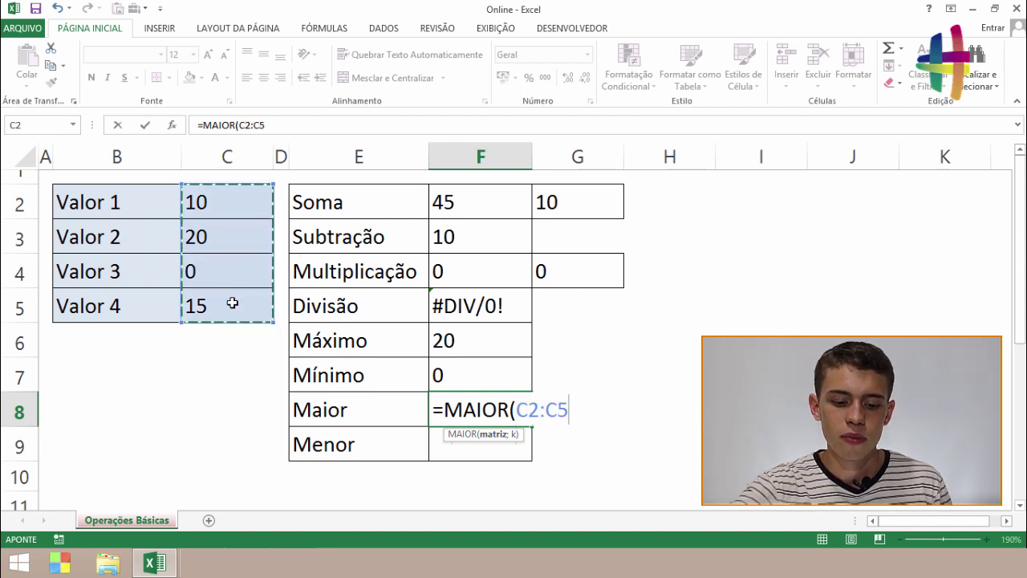
{"action": "type", "text": ";2"}
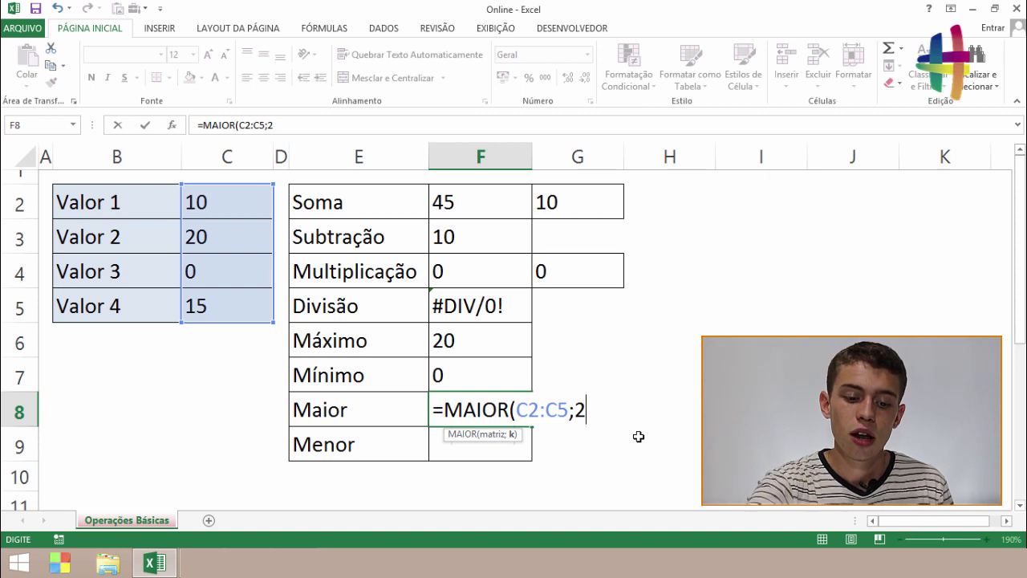
{"action": "type", "text": ")"}
{"action": "key", "text": "Return"}
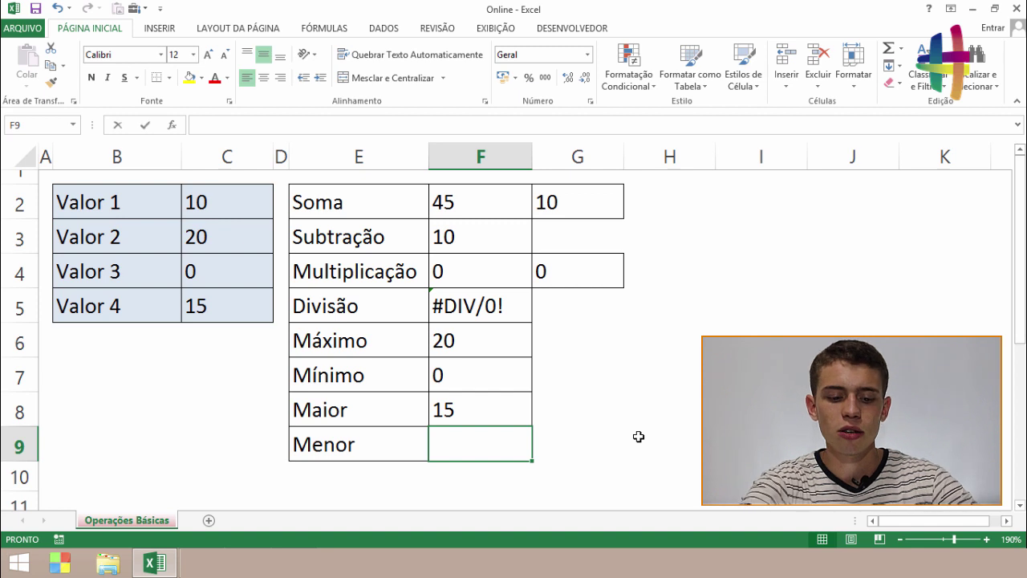
Step: Enter =MENOR(C2:C5;3) in F9 to get the third-smallest value, 15
{"action": "type", "text": "=Me"}
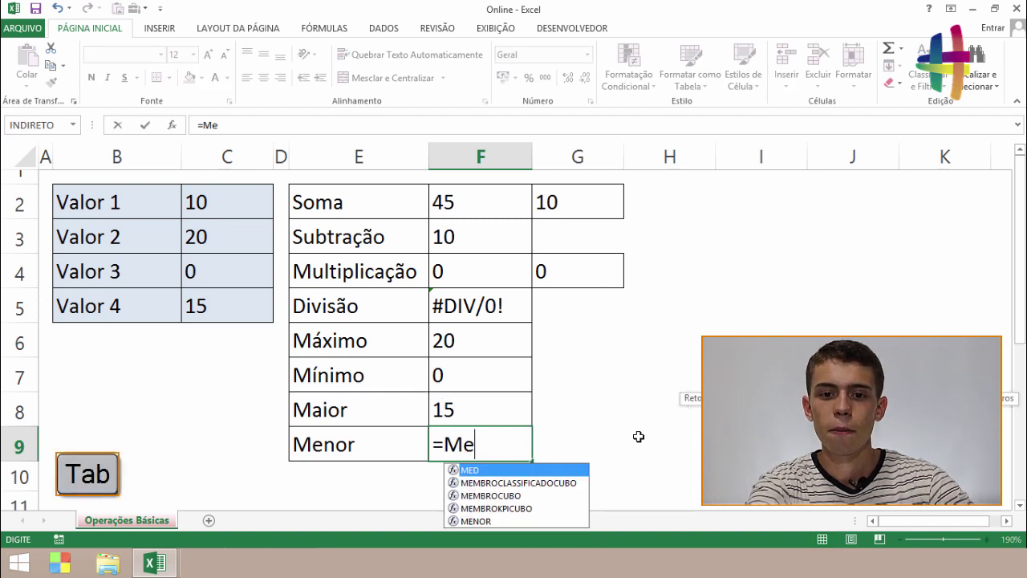
{"action": "type", "text": "n"}
{"action": "key", "text": "Tab"}
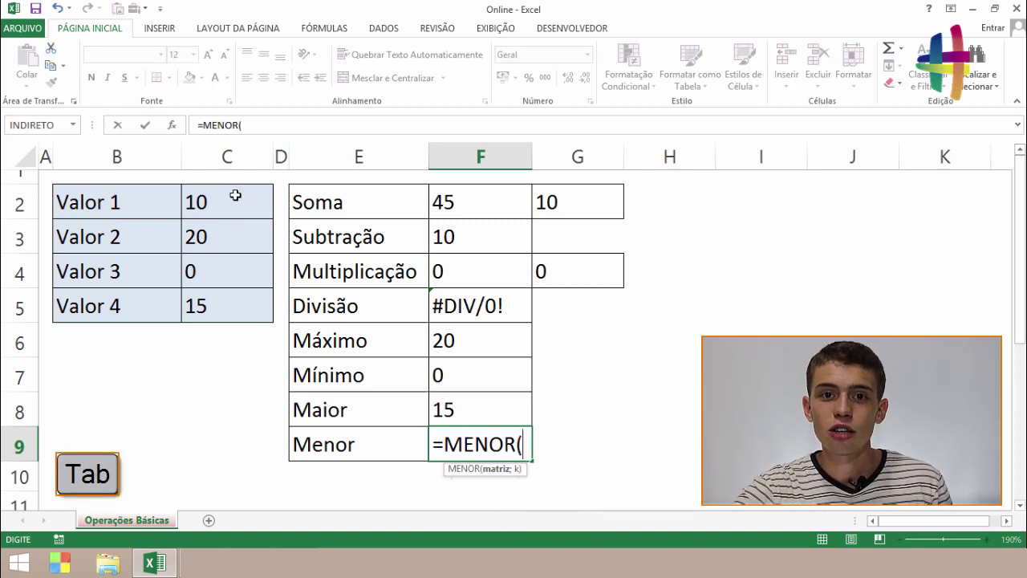
{"action": "left_click_drag", "start_coordinate": [236, 199], "coordinate": [237, 301]}
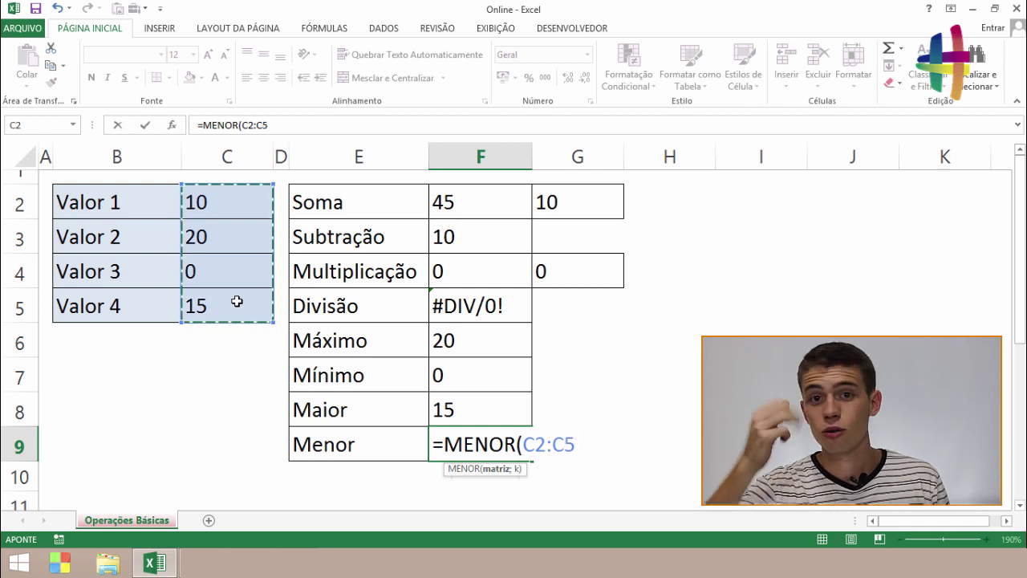
{"action": "type", "text": ";3"}
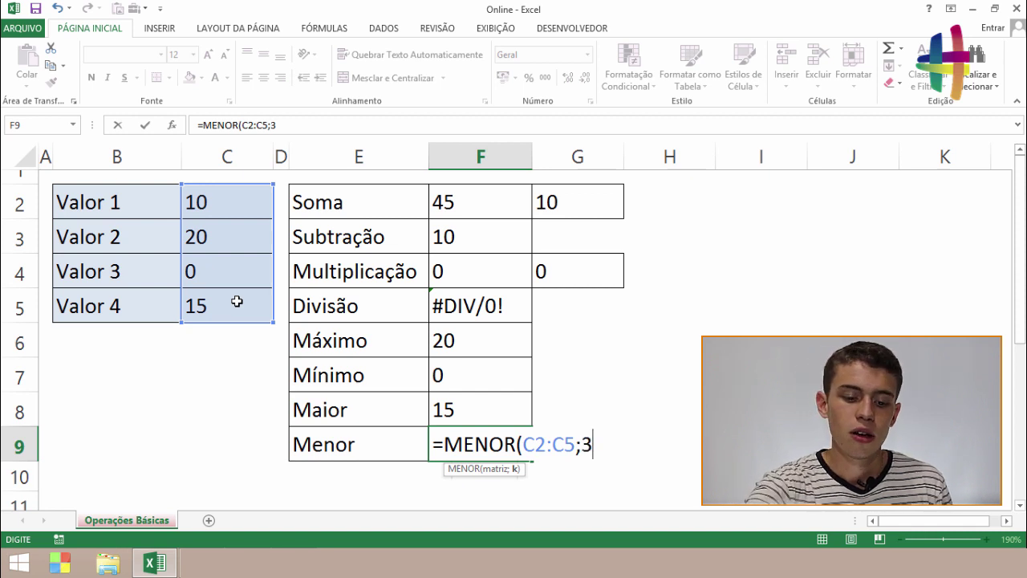
{"action": "type", "text": ")"}
{"action": "key", "text": "Return"}
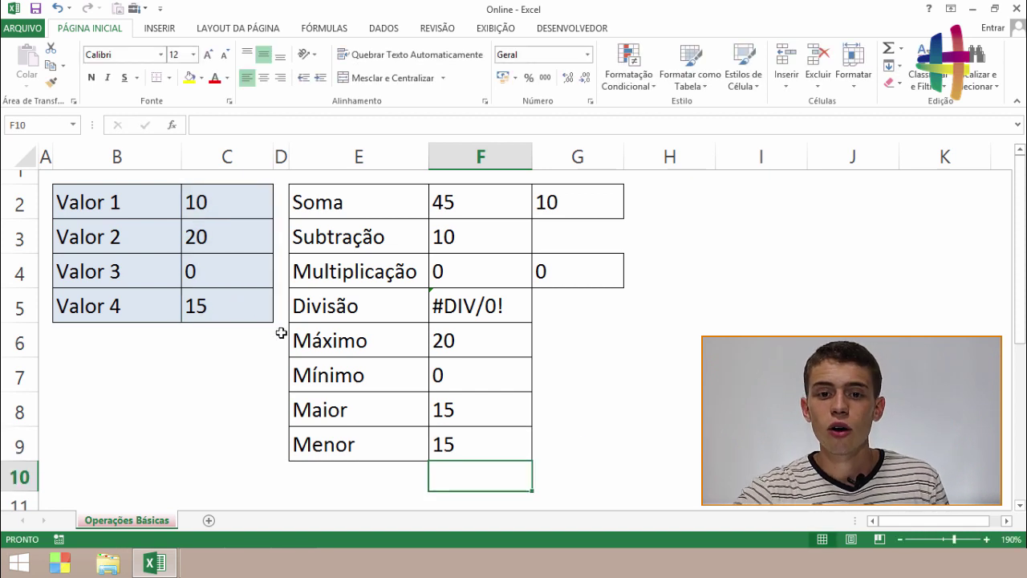